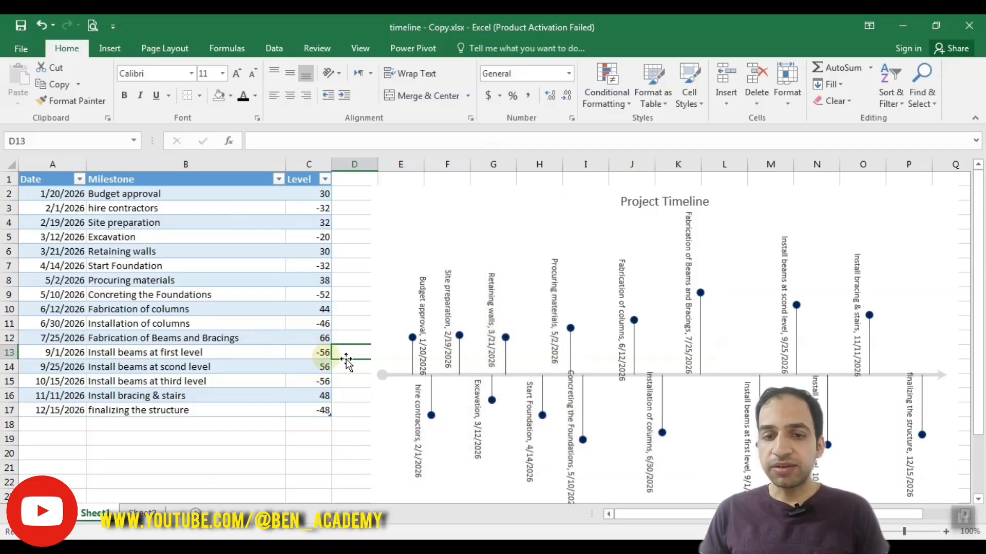
Change the date of the Fabrication of Beams and Bracings milestone to 8/25/2026
scroll(355, 361, "down", 1)
scroll(352, 362, "up", 1)
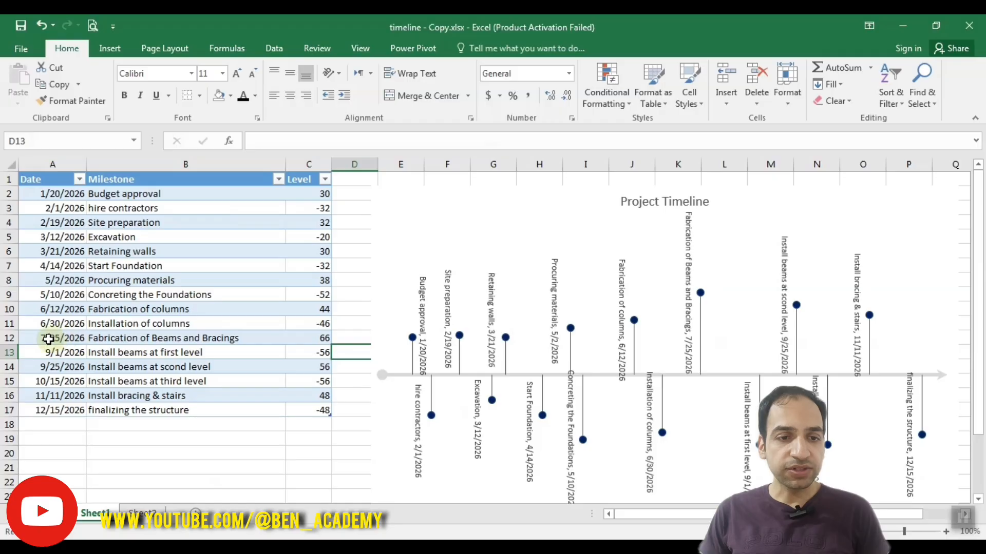
double_click(40, 338)
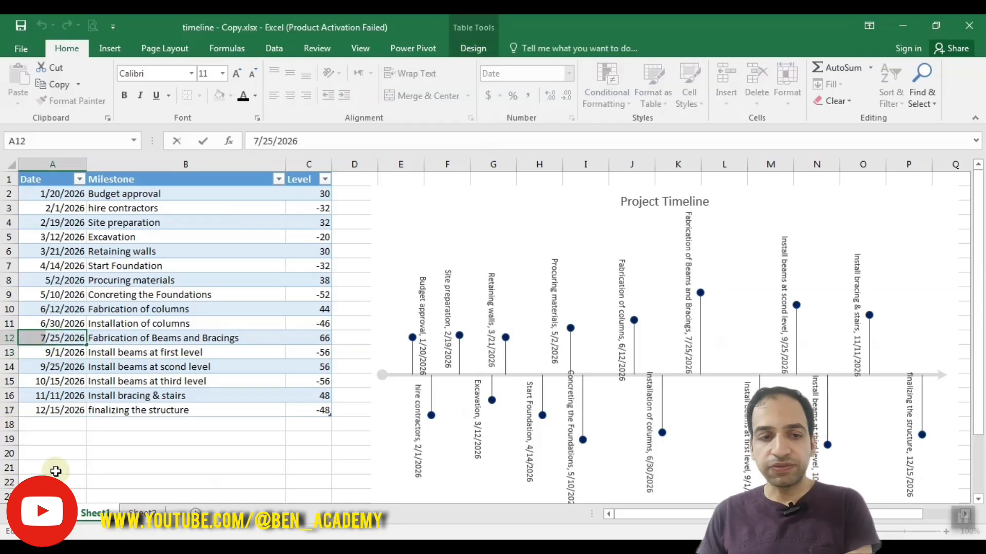
key("Return")
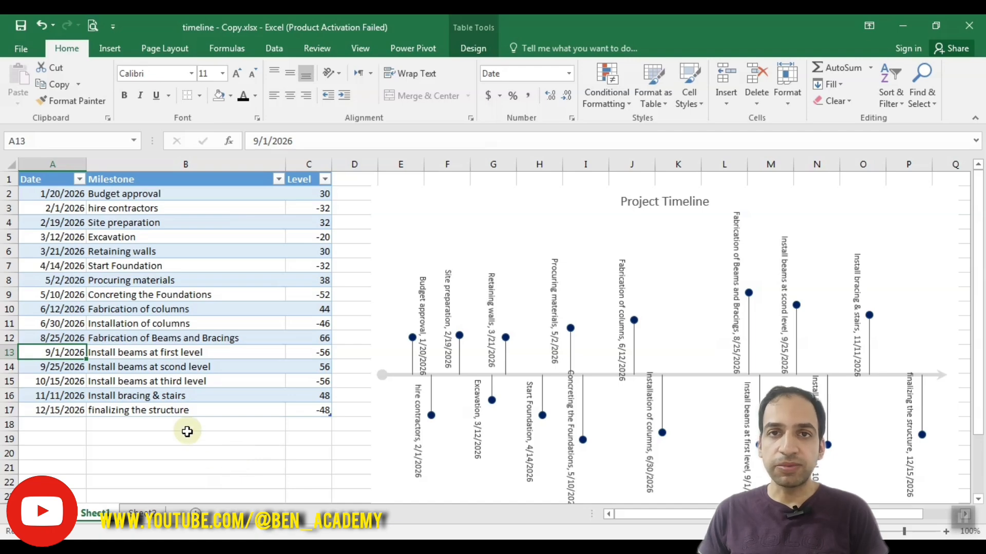
left_click(290, 456)
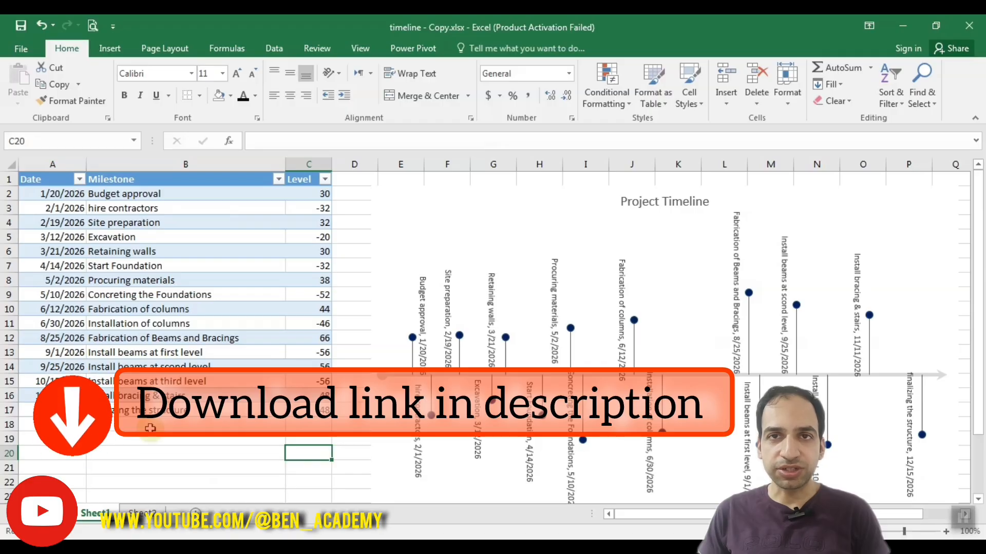
On Sheet2, convert the Date and Milestone range A1:B17 into a table with headers
left_click(150, 453)
left_click(142, 514)
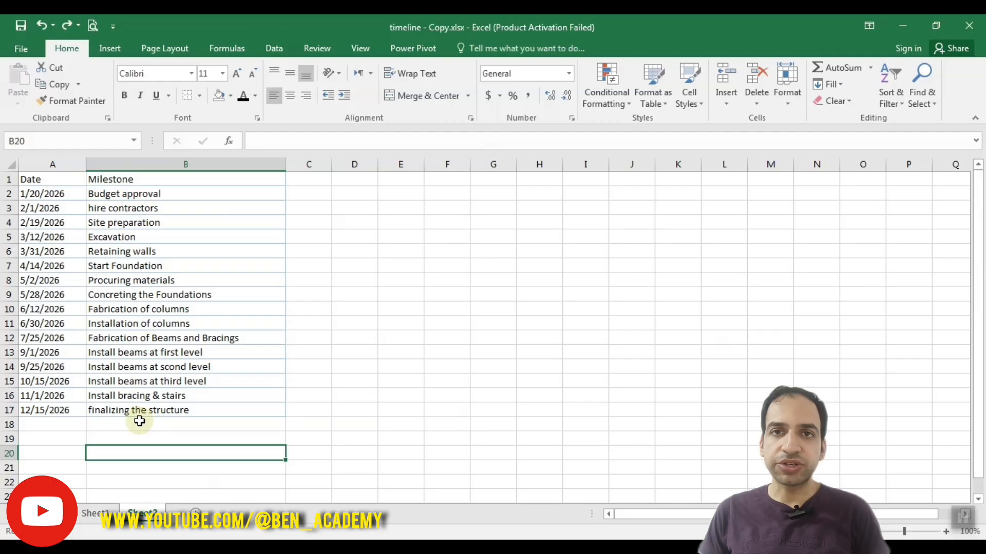
left_click(69, 179)
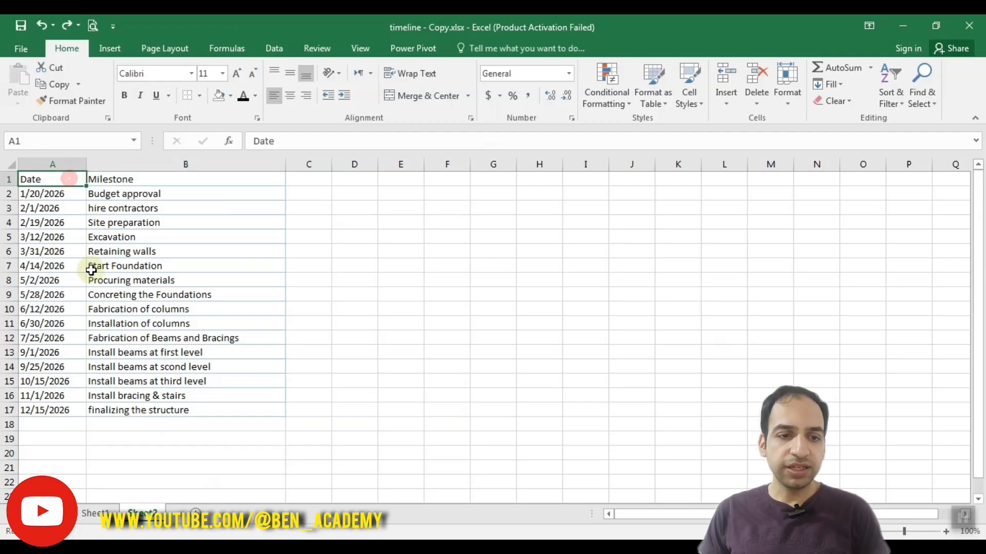
key("shift+Right")
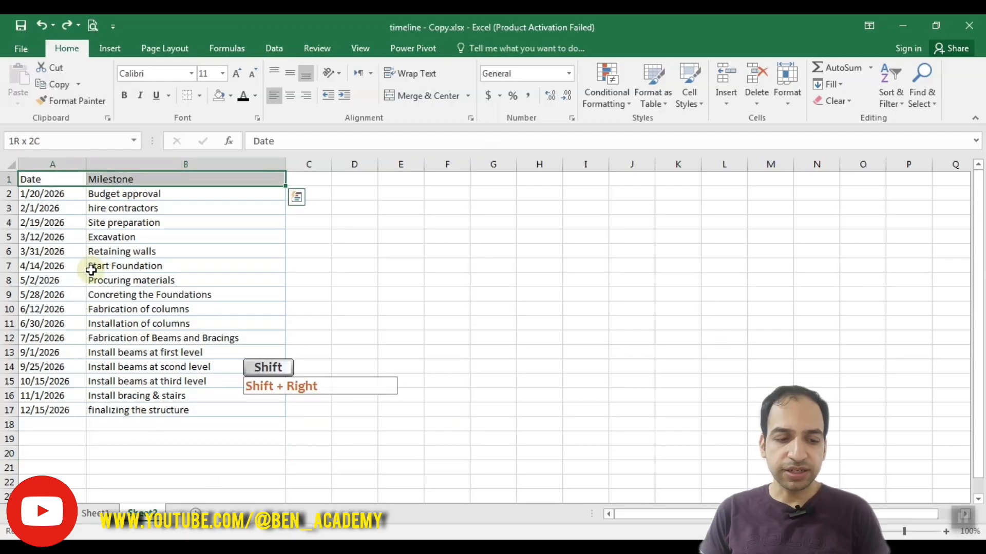
key("ctrl+shift+Down")
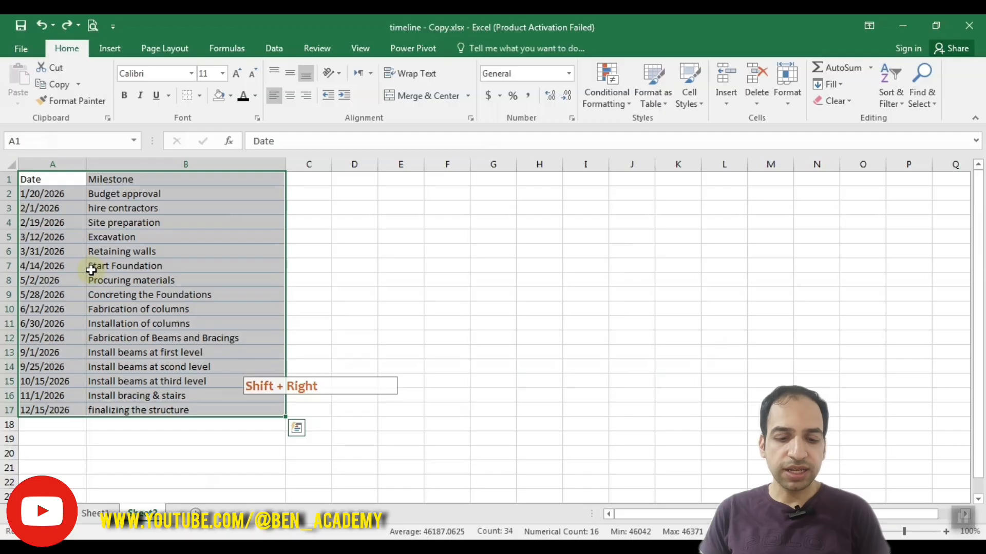
key("ctrl+t")
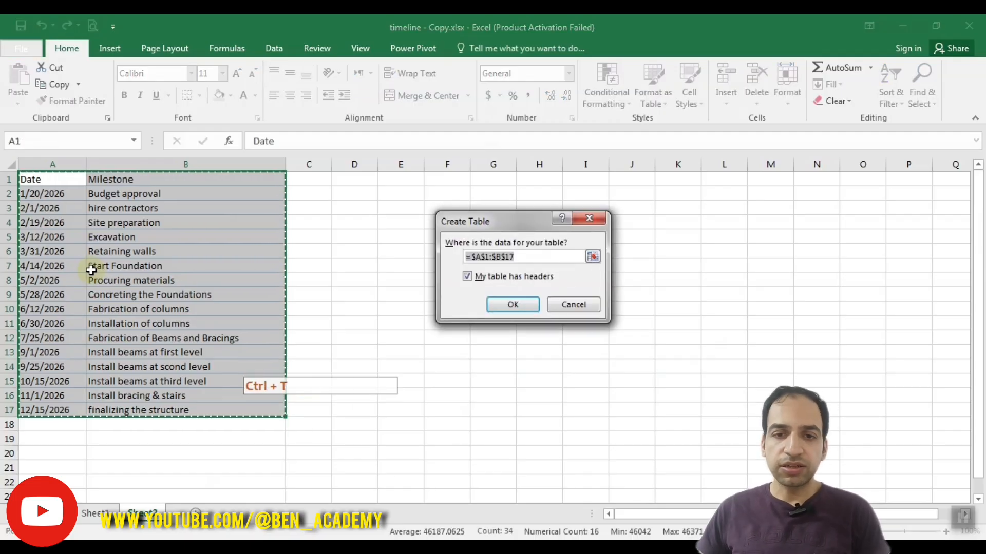
key("Return")
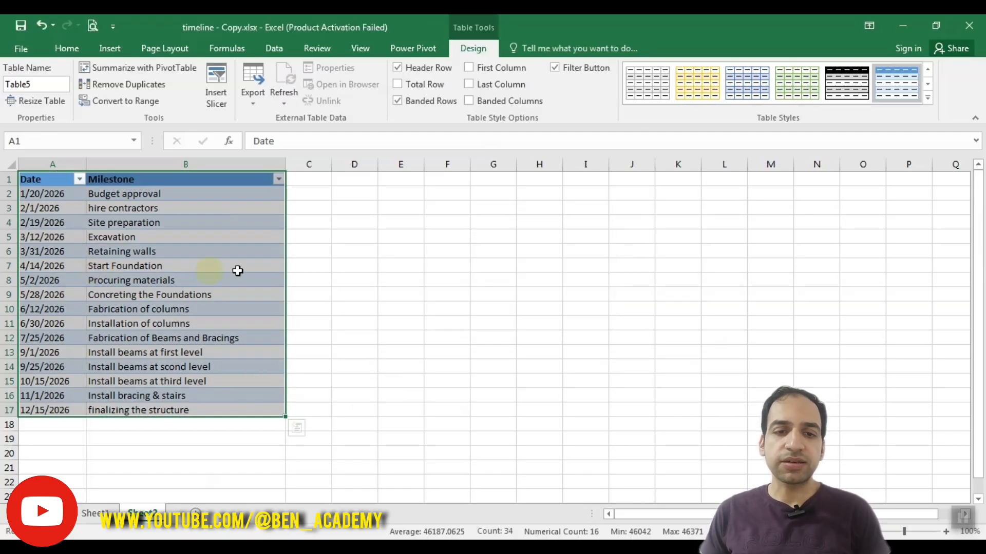
left_click(371, 304)
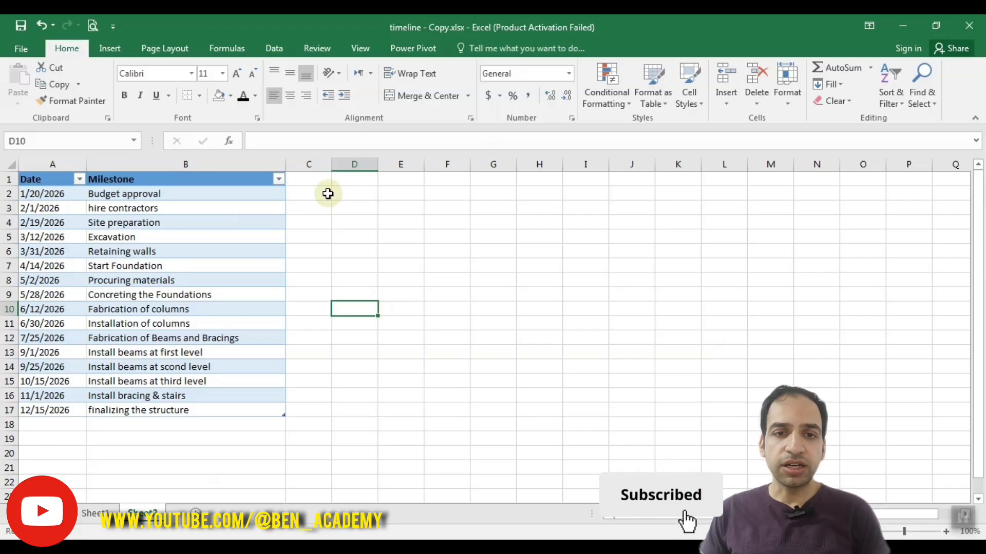
Add a third table column after Milestone and fill all its rows with the formula =1
left_click(321, 192)
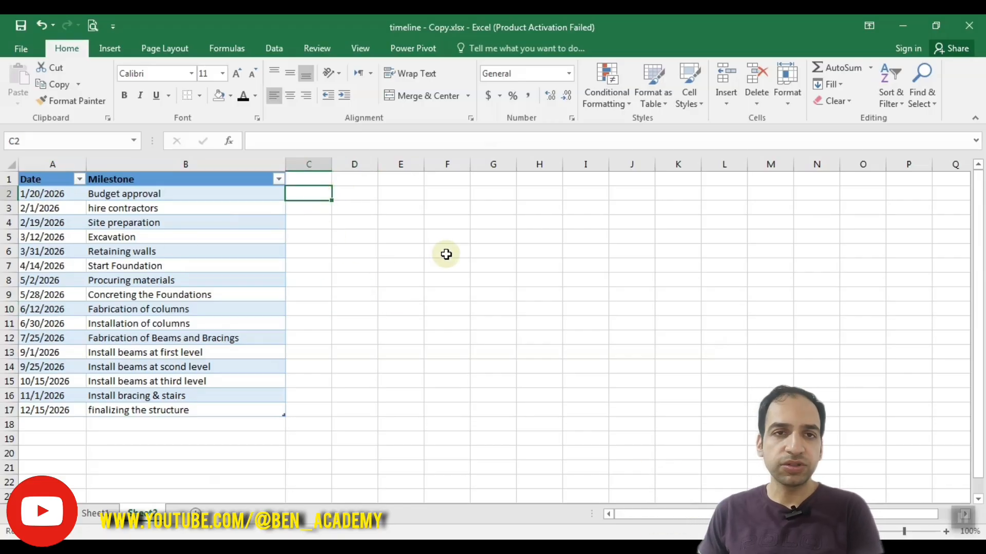
type("1")
key("Return")
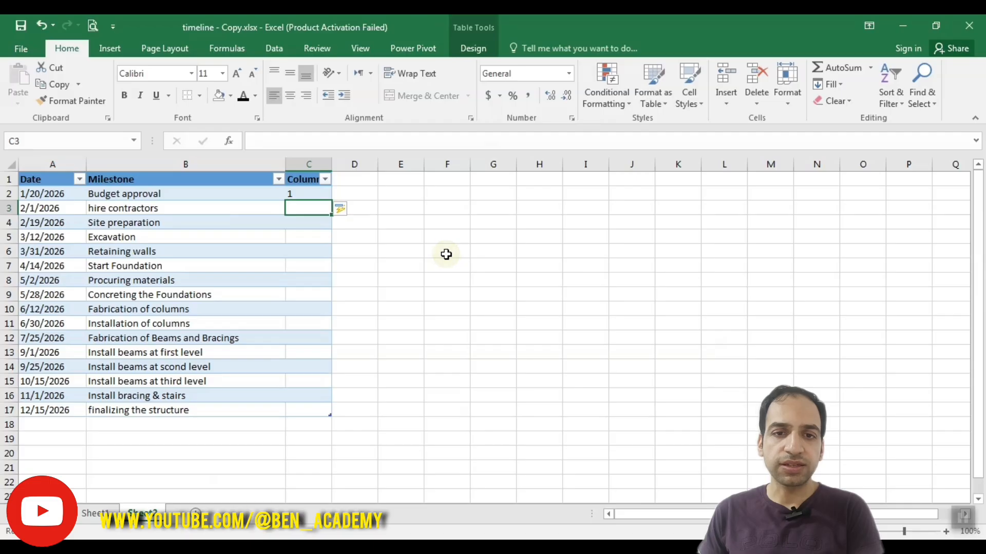
left_click(324, 195)
type("=1")
key("Return")
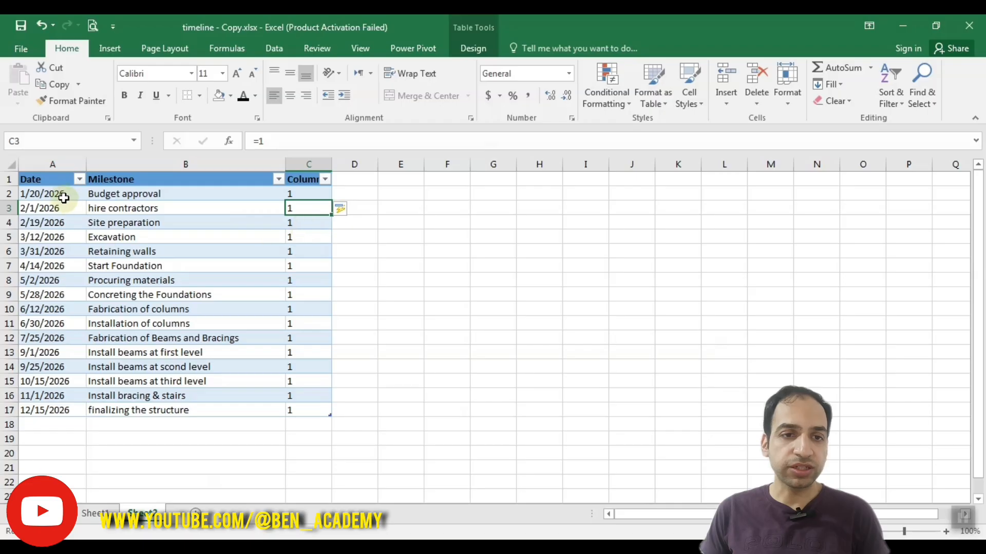
Insert a 2-D line chart with markers from the Date values and the column of ones, and place it beside the table near F2
left_click_drag(52, 192, 49, 410)
left_click_drag(308, 193, 302, 408)
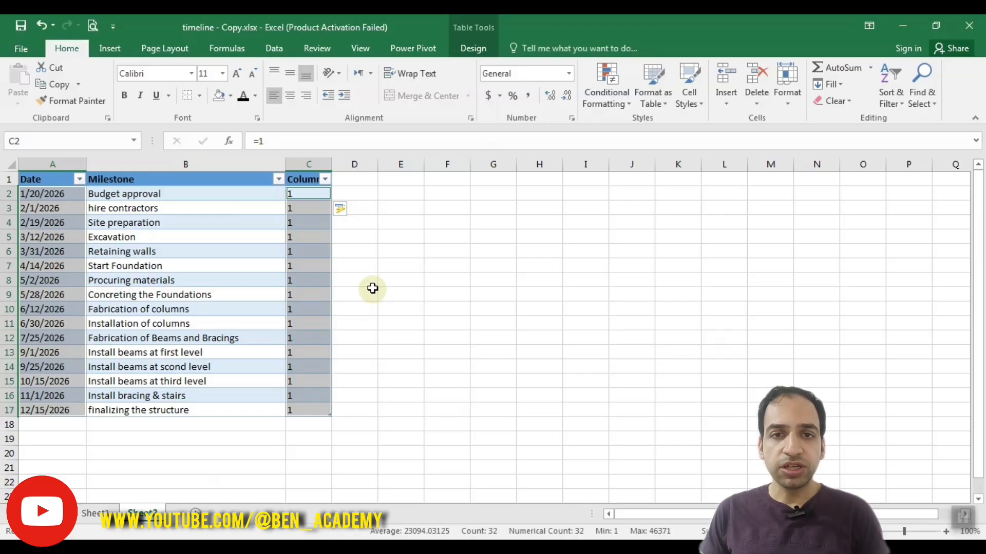
left_click(110, 50)
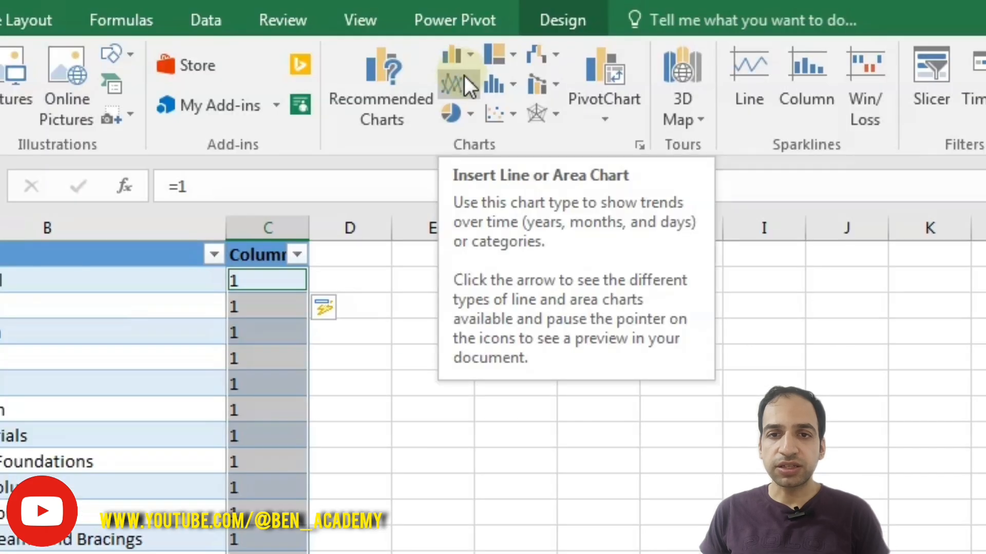
left_click(471, 86)
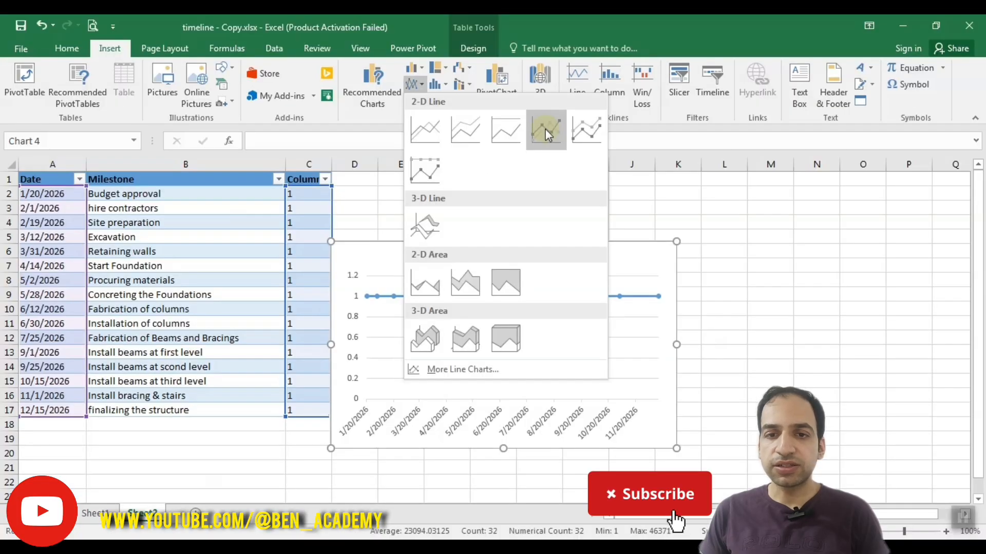
left_click(547, 135)
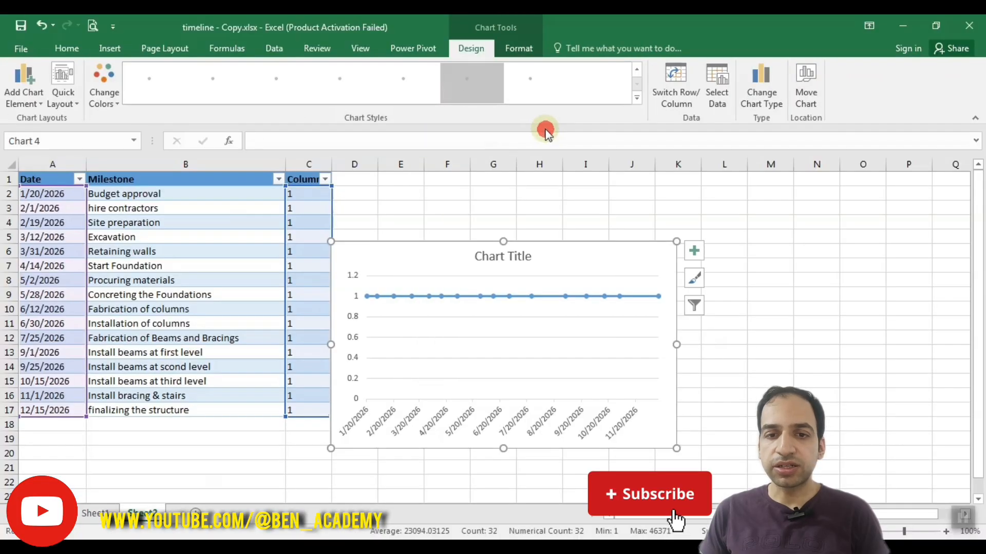
left_click_drag(425, 254, 510, 188)
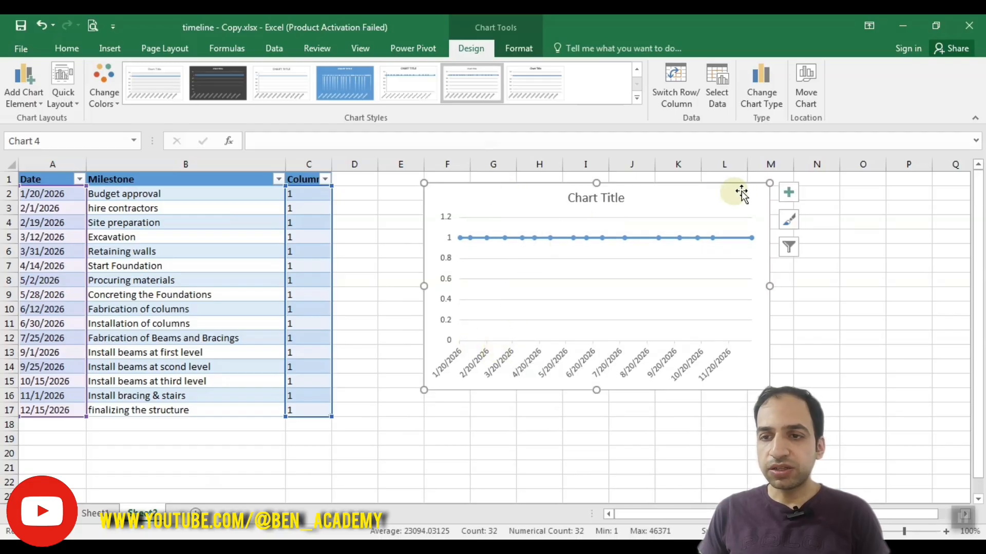
Add vertical error bars to the chart with Minus direction, No Cap end style and a 100% percentage error amount
left_click(788, 194)
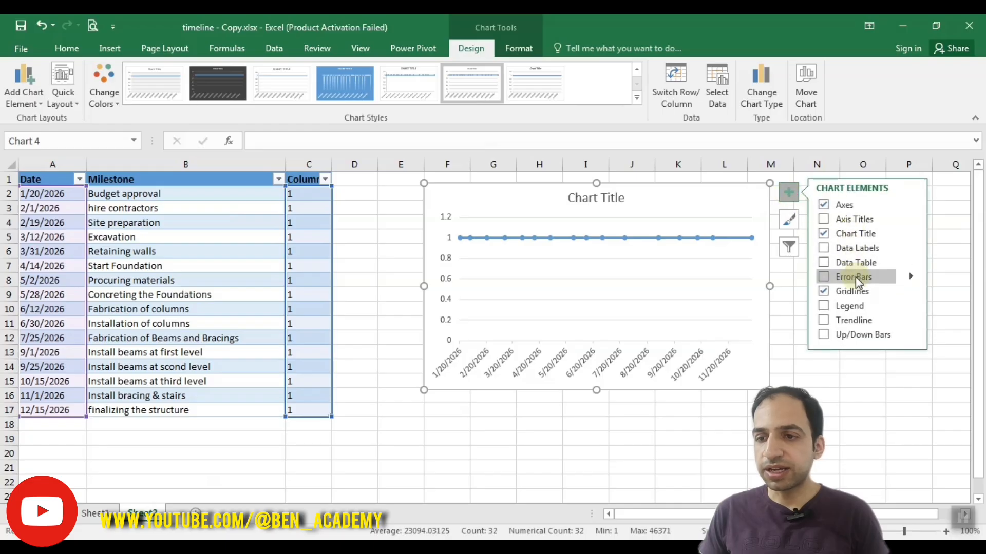
left_click(823, 278)
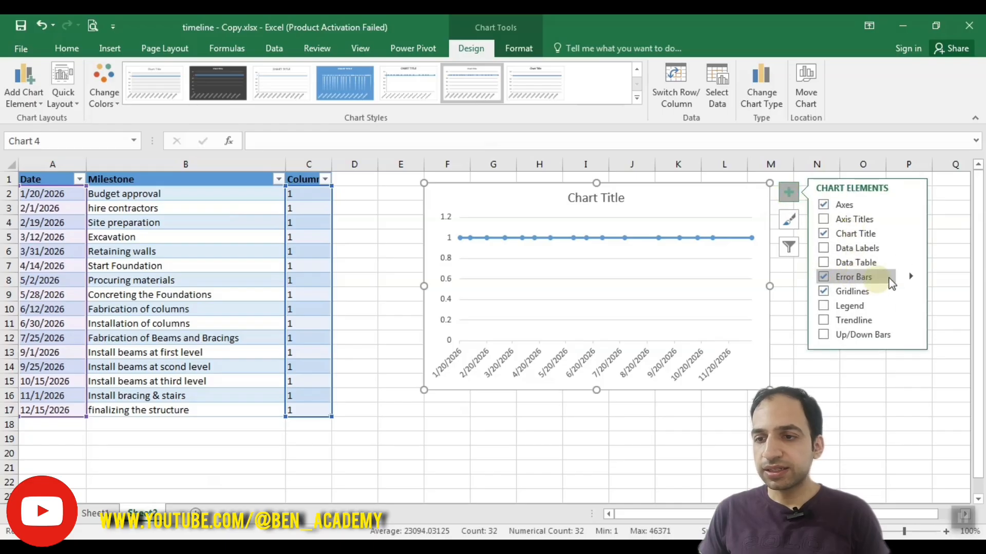
left_click(911, 277)
left_click(741, 328)
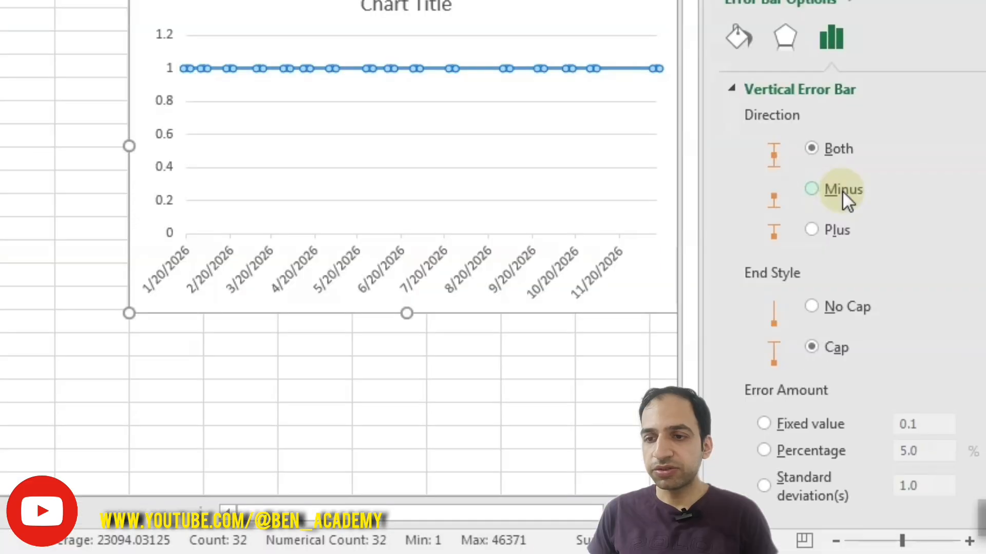
left_click(848, 312)
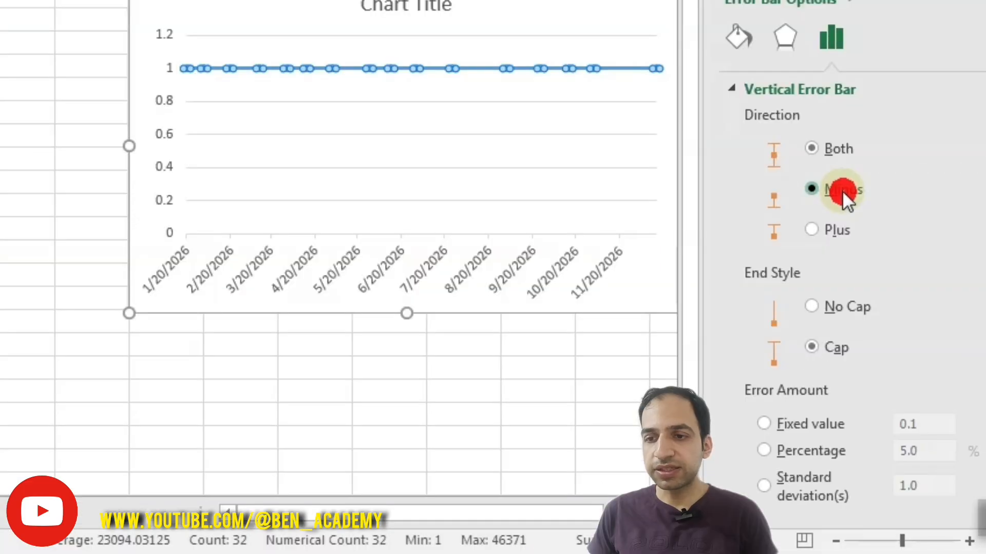
left_click(863, 309)
left_click(787, 452)
left_click(854, 445)
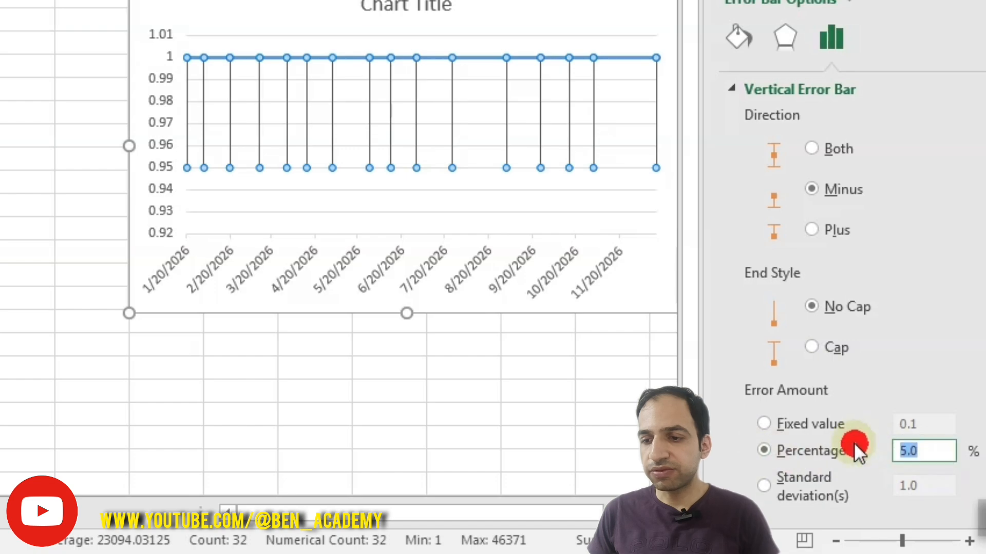
type("100")
key("Return")
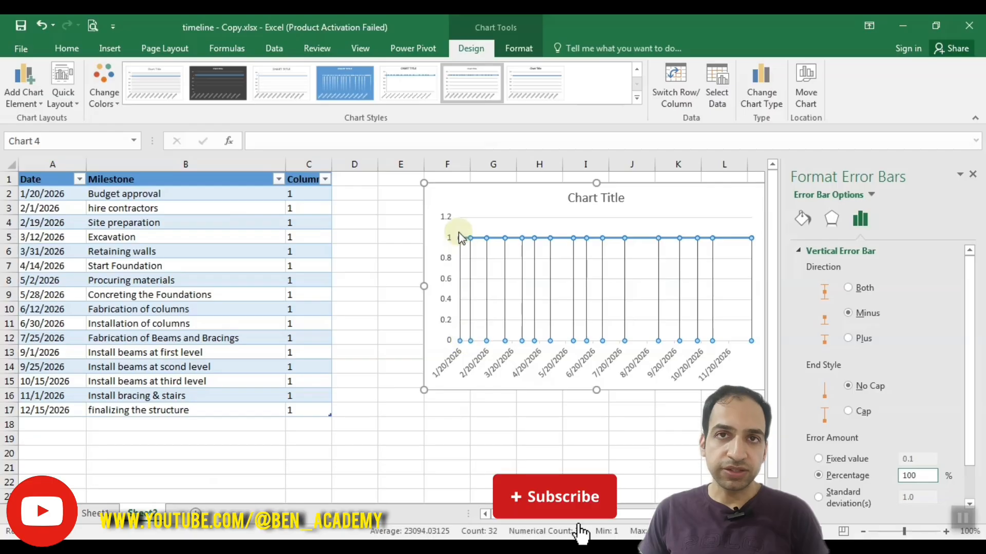
Set the chart's data series to No line so that only its markers and error bars are drawn
left_click(641, 238)
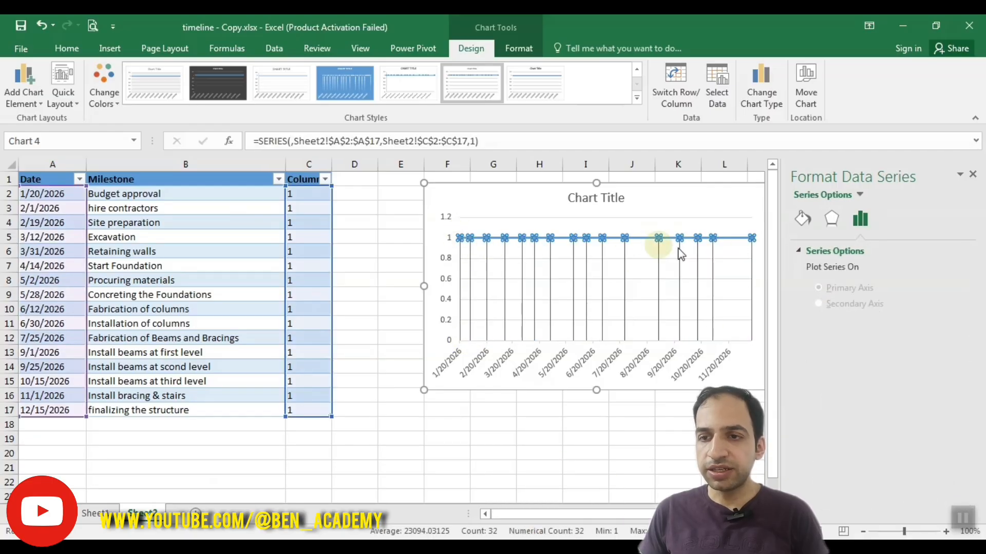
left_click(802, 220)
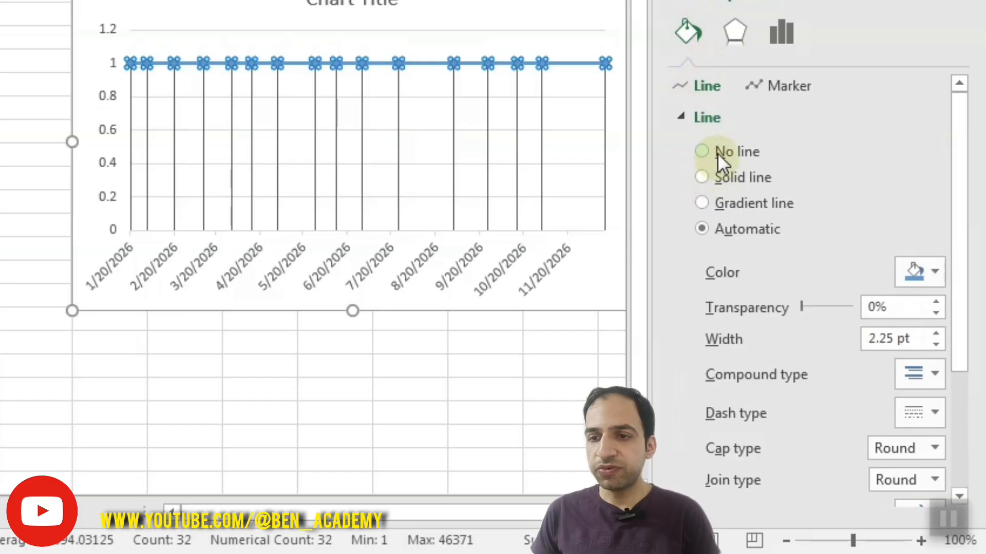
left_click(717, 152)
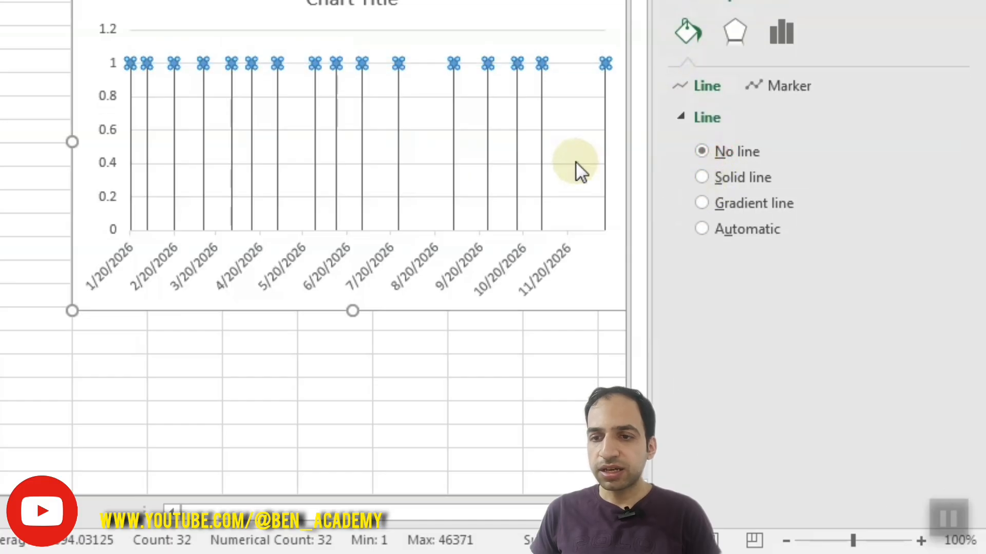
Switch the series markers to the built-in round type and set their size to 8
left_click(778, 79)
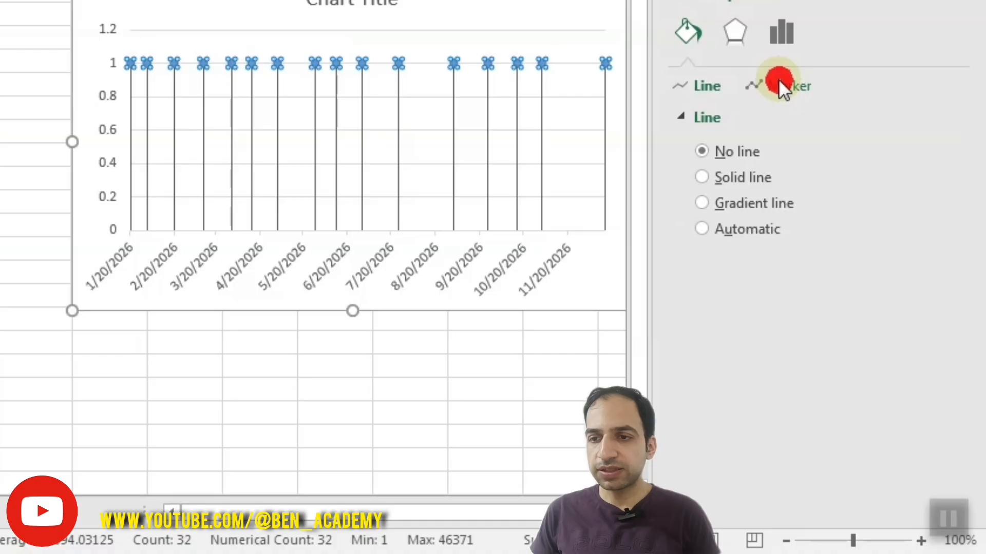
left_click(745, 117)
left_click(735, 196)
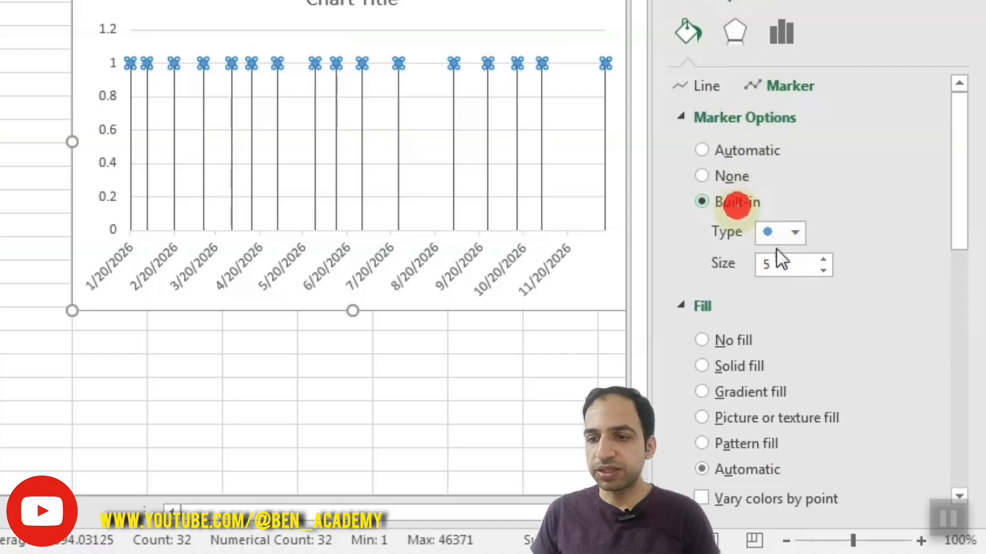
left_click(823, 260)
left_click(823, 260)
left_click(823, 260)
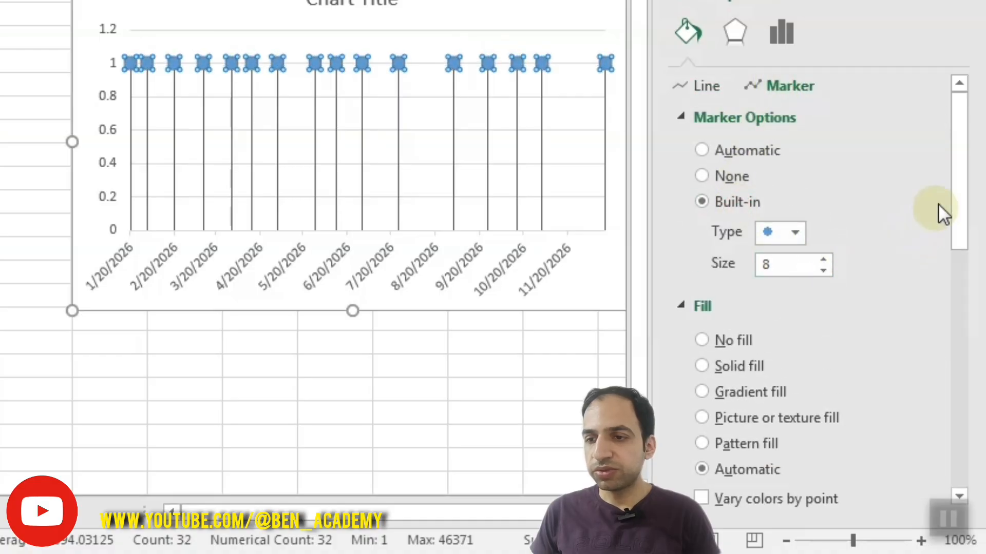
Give the series markers no fill and a solid red border
mouse_move(956, 189)
left_mouse_down()
mouse_move(957, 253)
mouse_move(931, 313)
mouse_move(950, 234)
left_mouse_up()
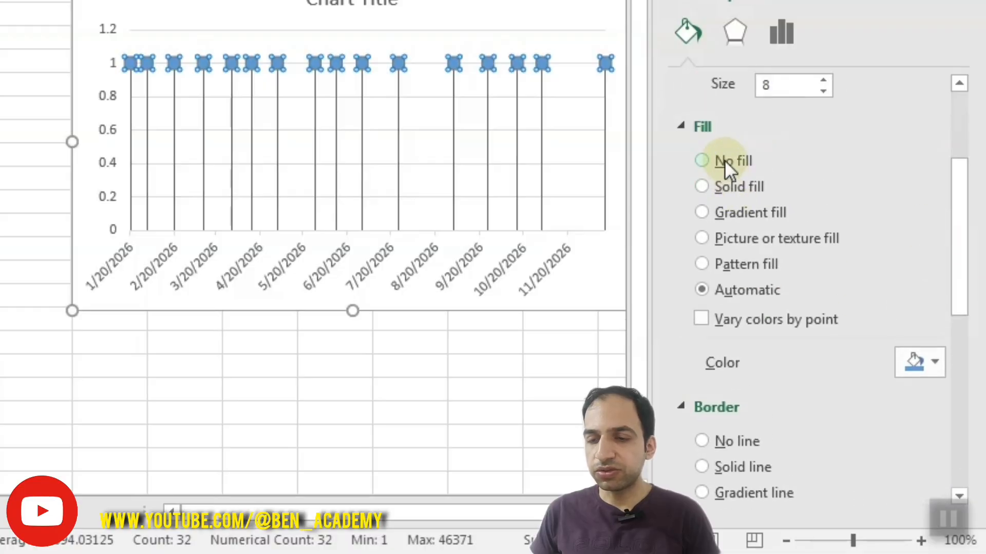
left_click(725, 160)
left_click_drag(949, 218, 950, 314)
left_click(736, 169)
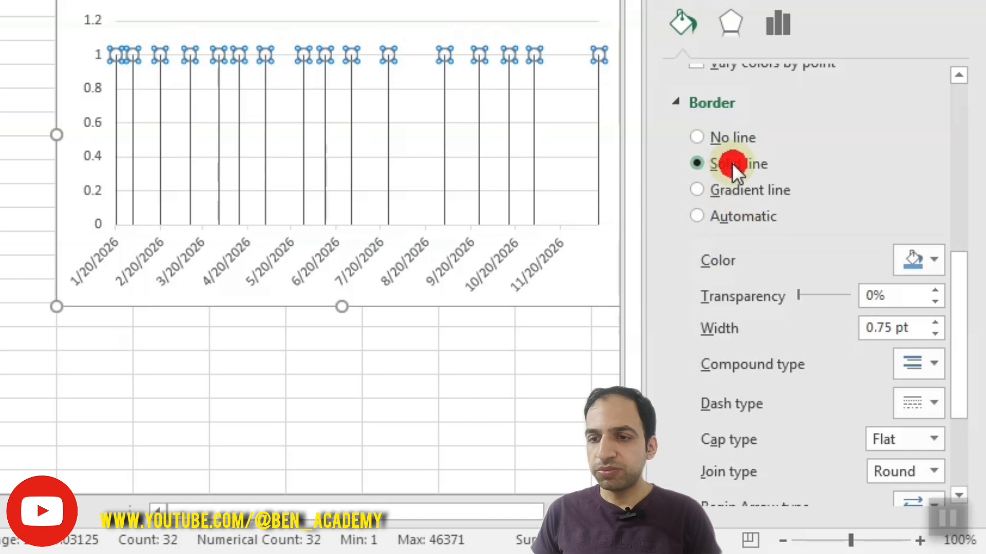
left_click(919, 253)
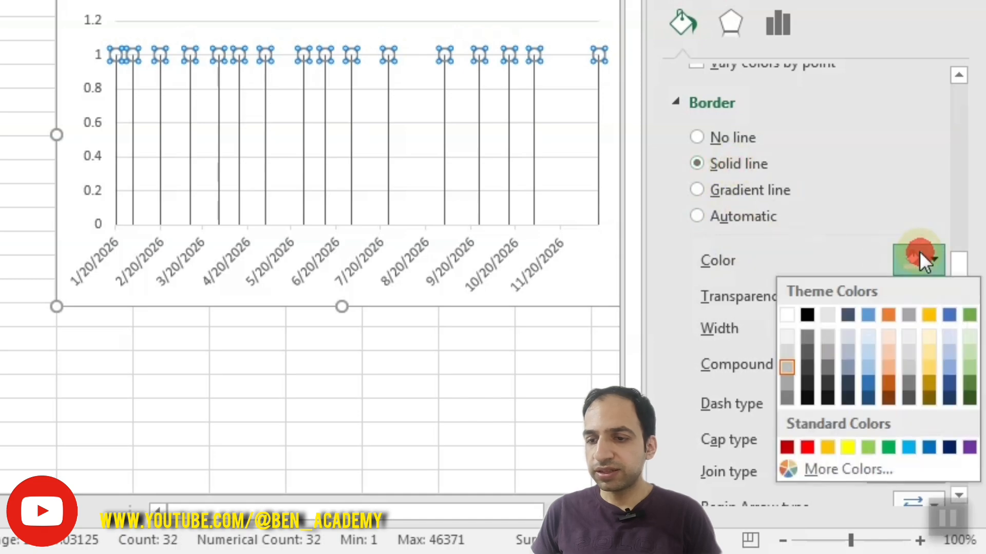
left_click(806, 448)
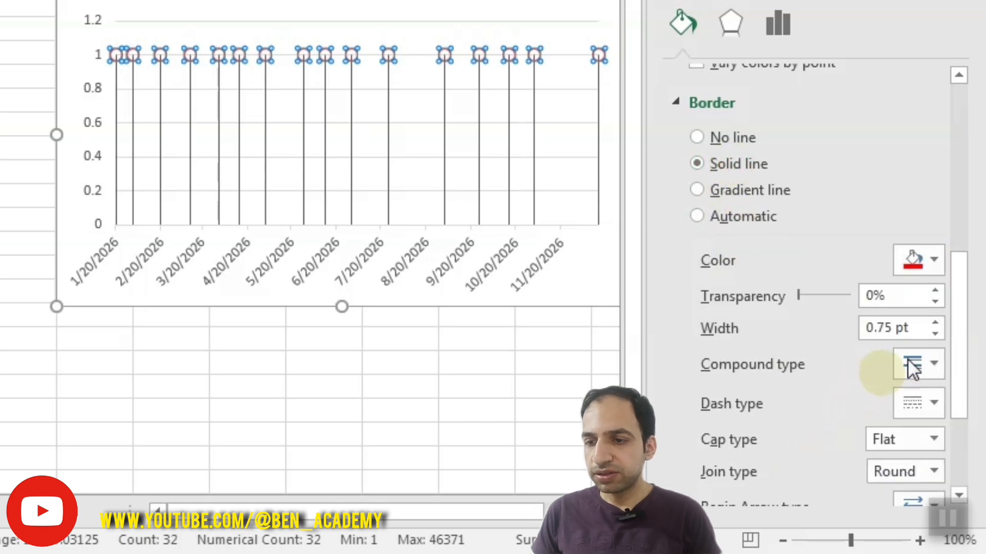
Increase the border width of the series markers to 3 pt
left_click(935, 323)
left_click(935, 323)
left_click(935, 323)
left_click(934, 324)
left_click(935, 324)
left_click(935, 323)
left_click(935, 323)
left_click(935, 324)
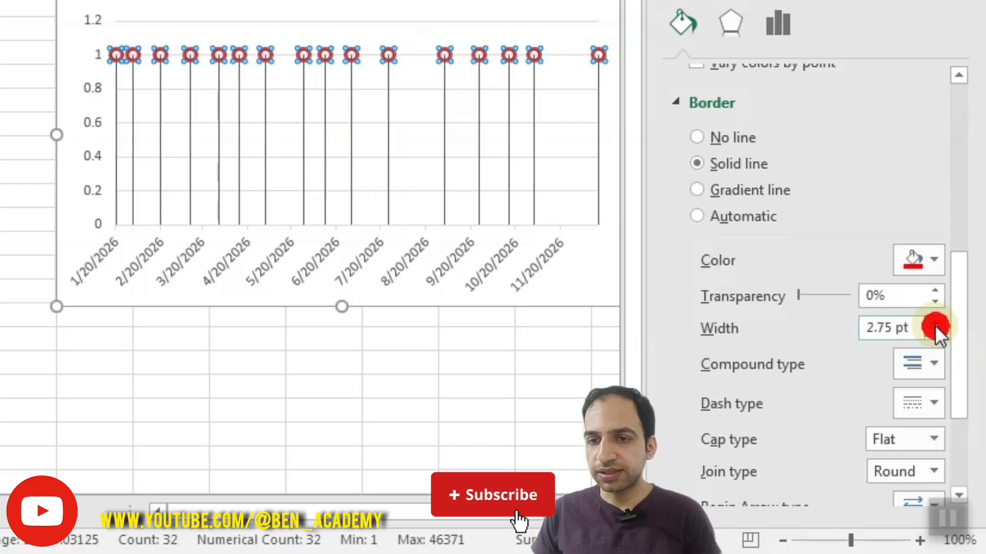
left_click(935, 323)
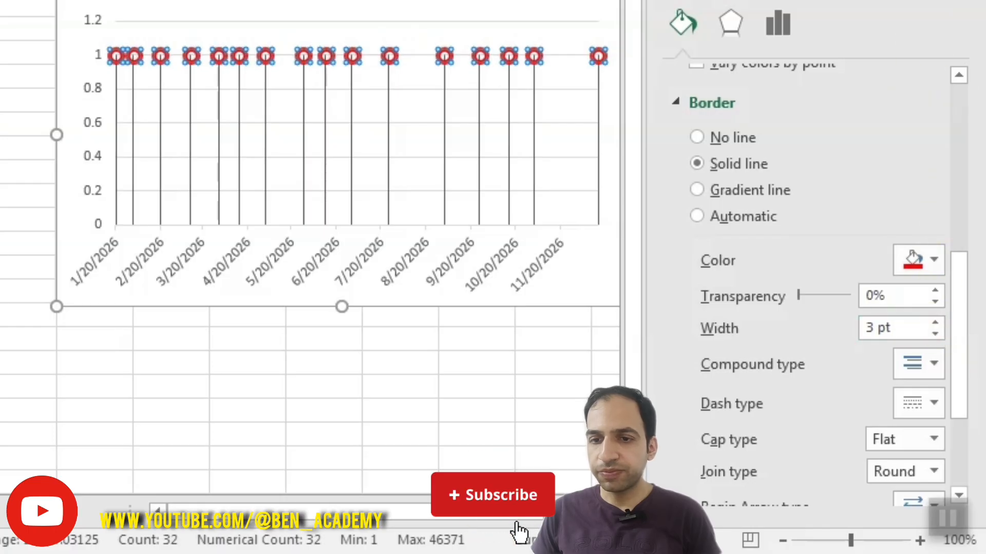
Set the label position of the chart's horizontal date axis to None
left_click(324, 259)
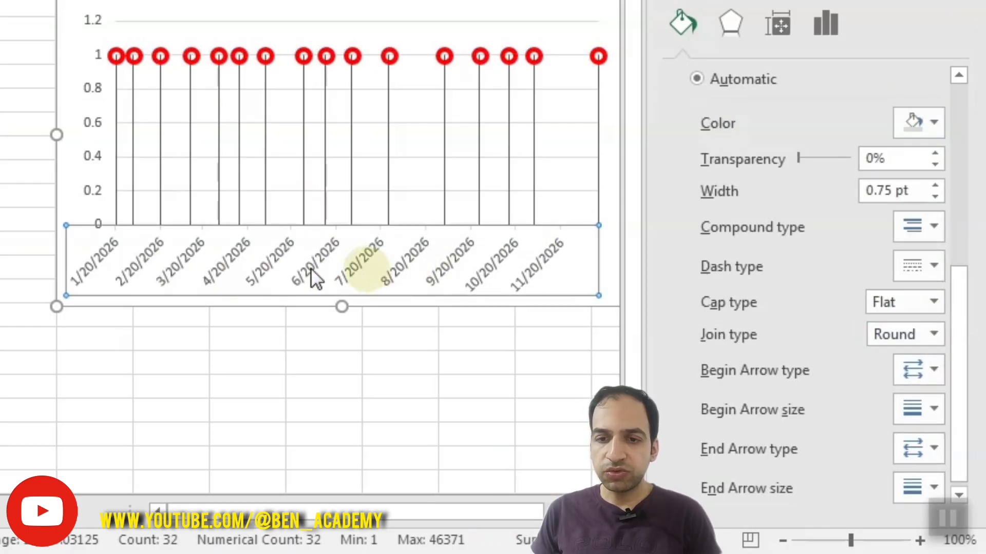
left_click(825, 24)
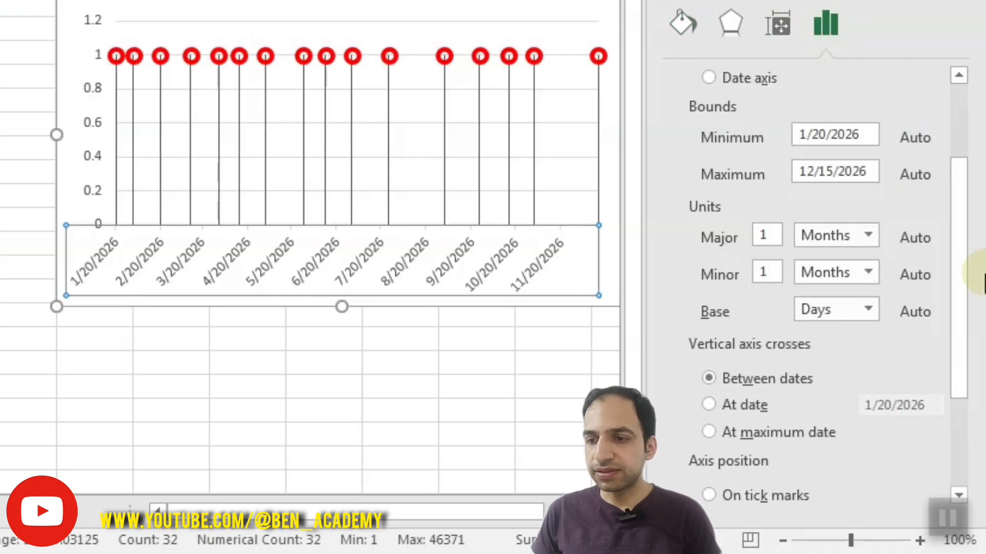
left_click_drag(959, 291, 945, 429)
left_click(722, 483)
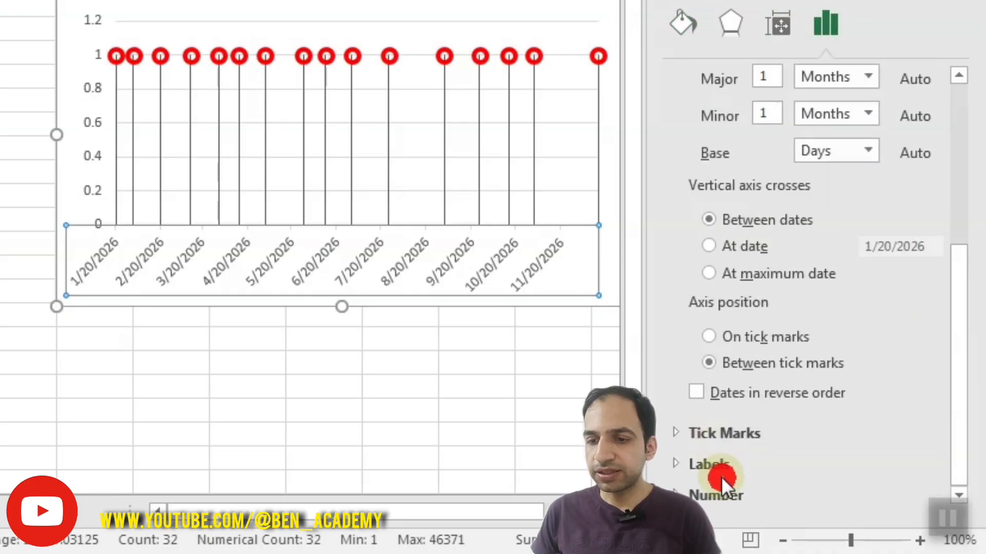
left_click(909, 447)
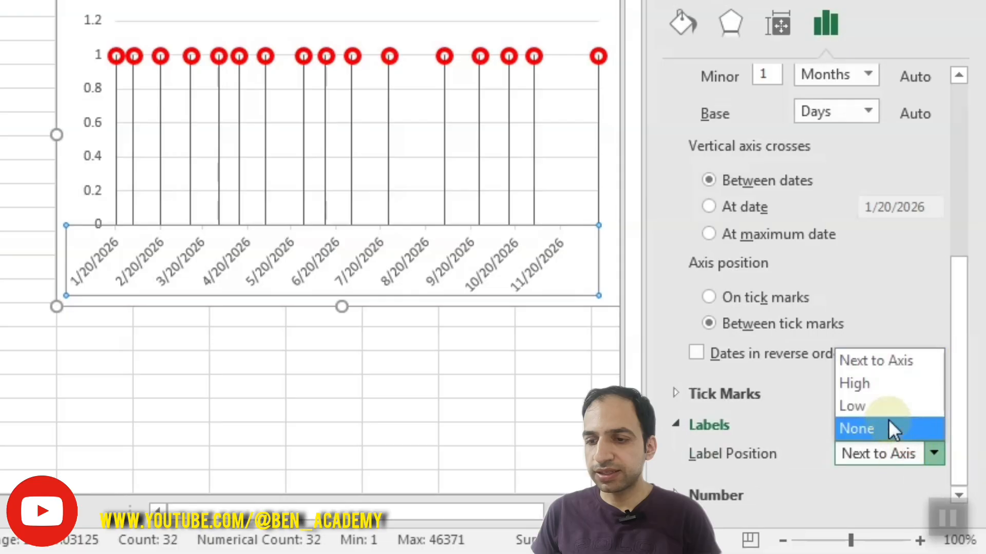
left_click(883, 430)
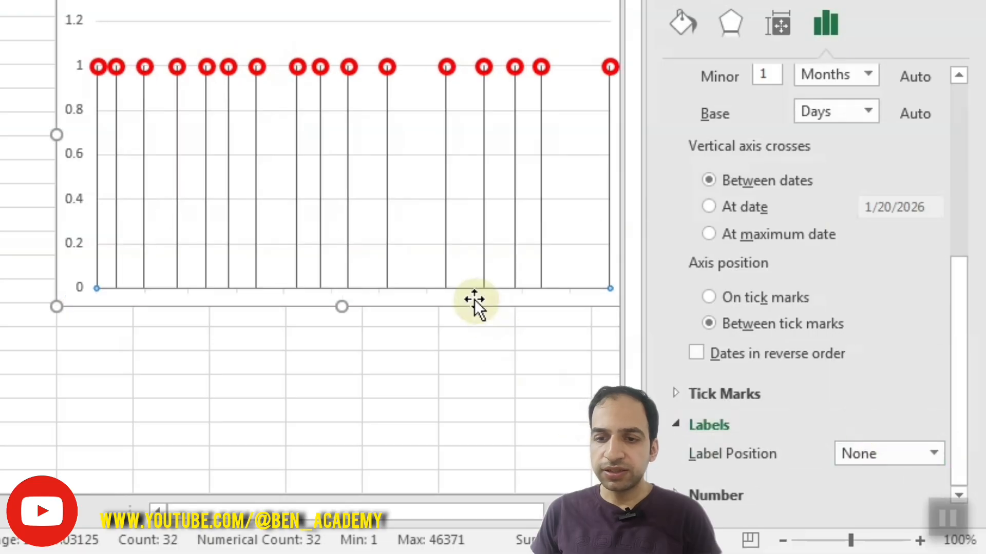
Set the major tick mark type of the horizontal axis to None
left_click(735, 394)
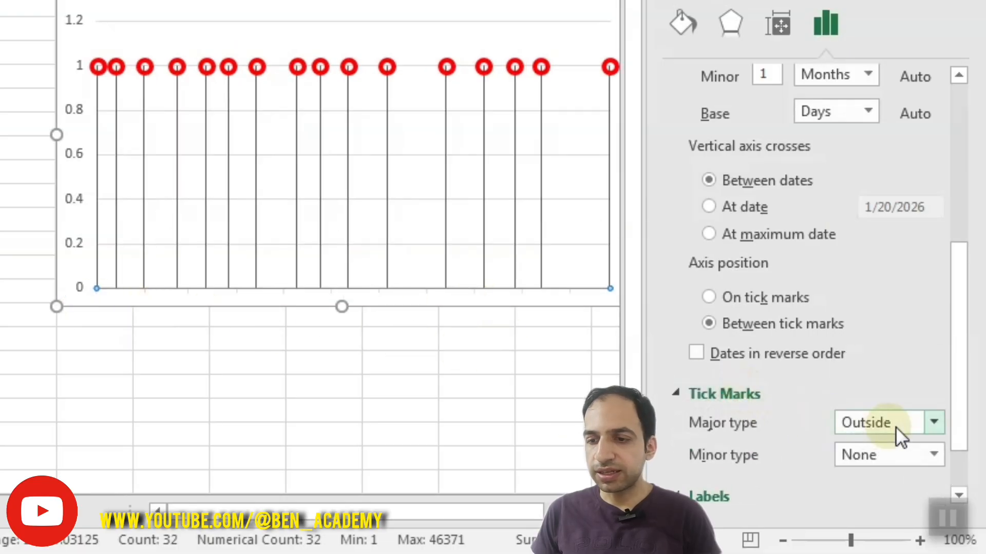
left_click(934, 421)
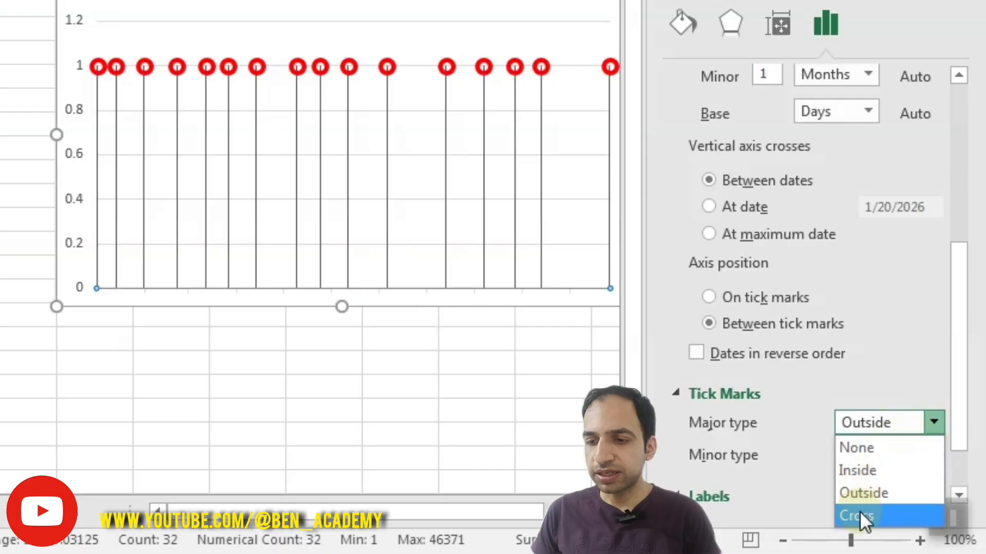
left_click(862, 451)
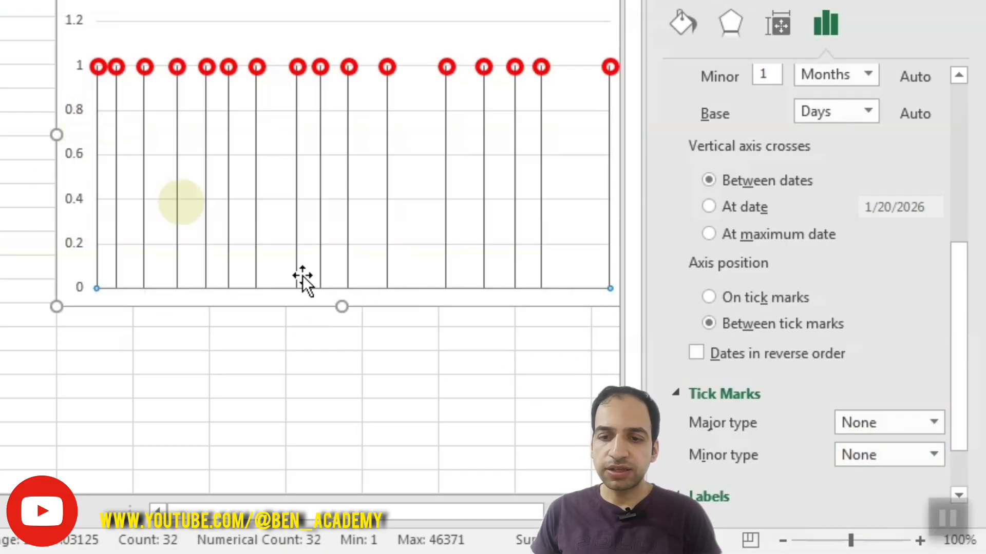
Thicken the horizontal axis line to a width of 3.75 pt
left_click(687, 24)
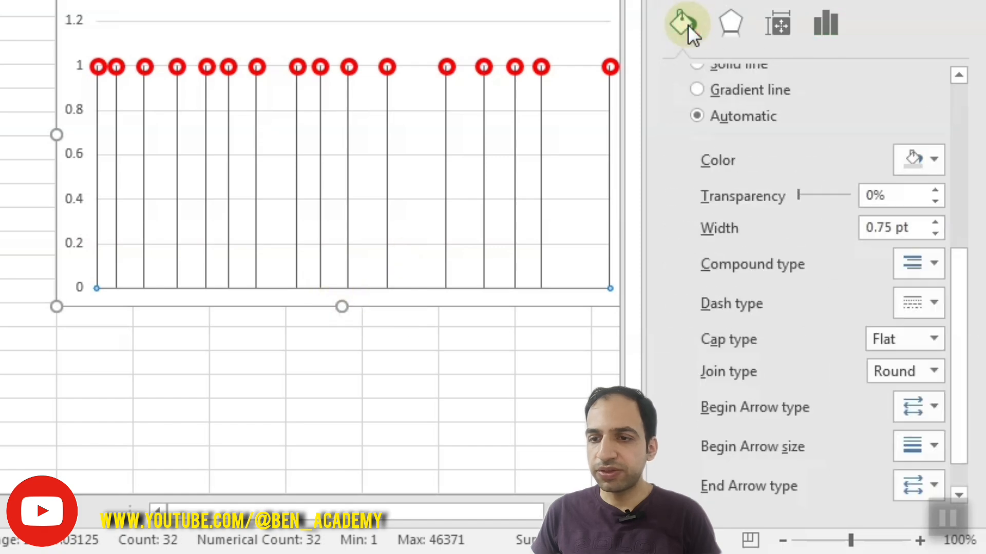
left_click(935, 223)
left_click(935, 223)
left_click(935, 223)
left_click(935, 223)
left_click(935, 223)
left_click(935, 223)
left_click(934, 223)
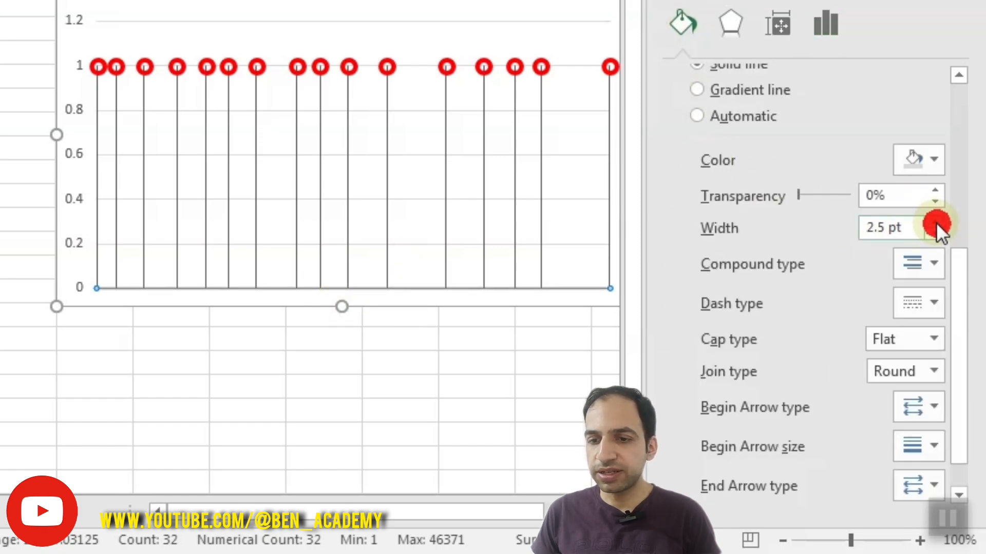
left_click(935, 223)
left_click(935, 223)
left_click(935, 222)
left_click(935, 223)
left_click(934, 223)
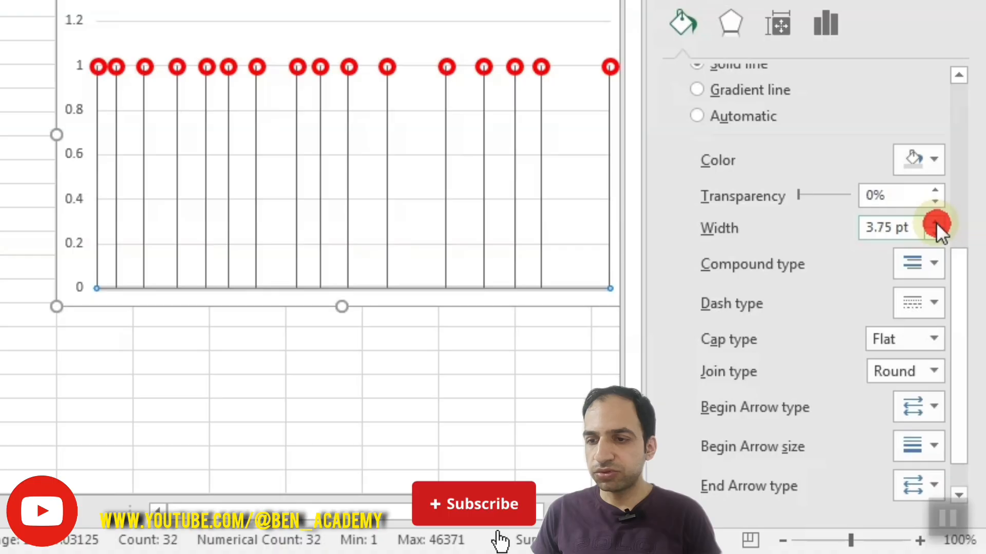
Give the horizontal axis line an oval begin arrow and a stealth-style end arrow
left_click(935, 406)
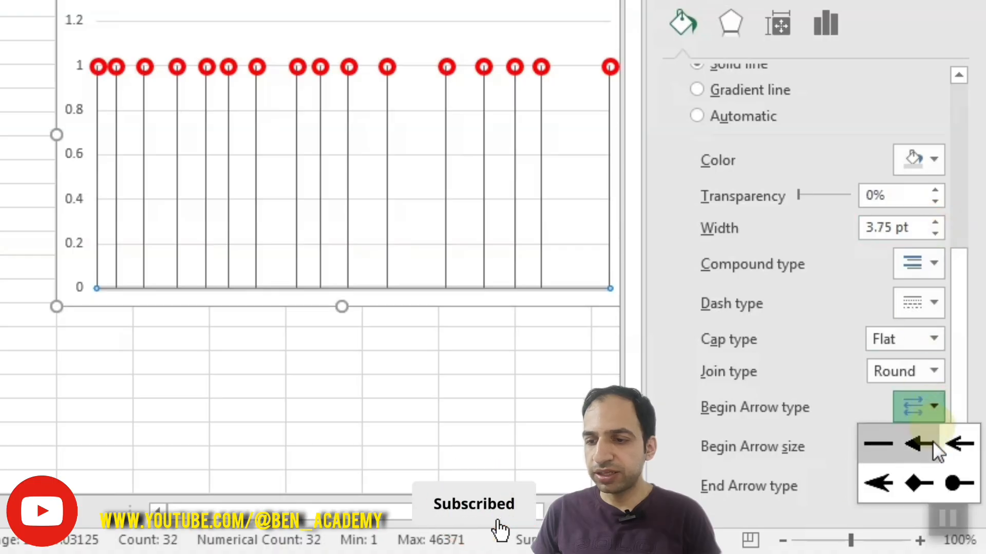
left_click(950, 475)
scroll(951, 439, "down", 1)
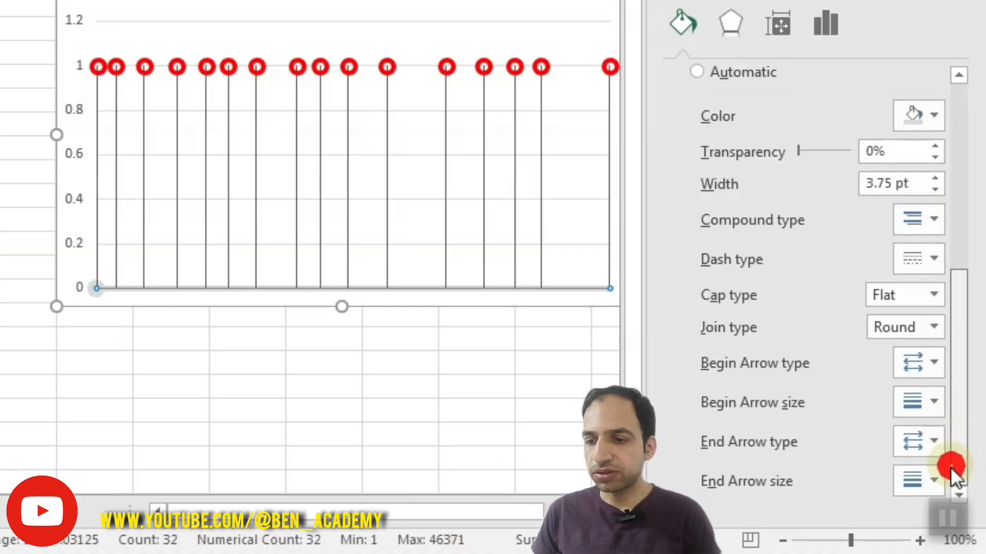
left_click(928, 449)
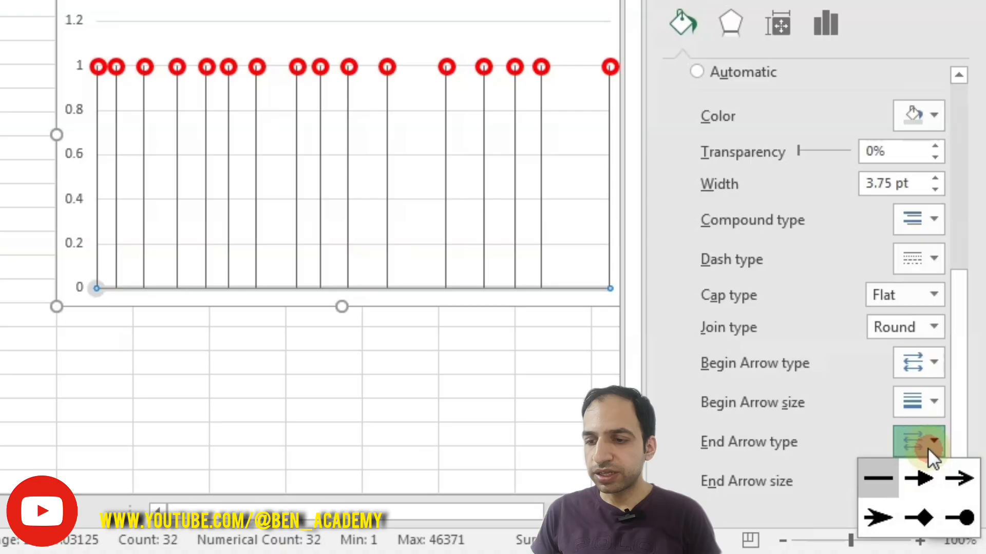
left_click(876, 515)
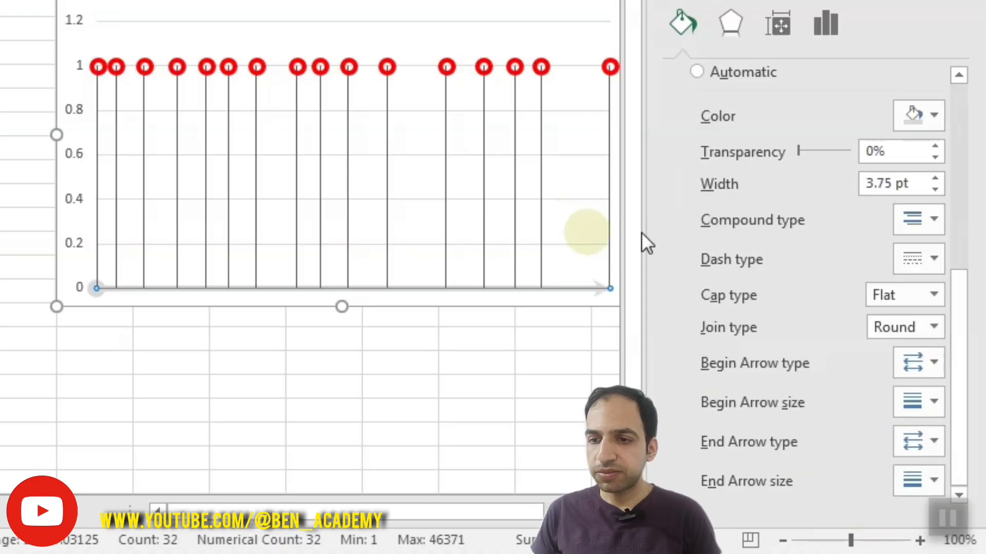
Set the horizontal axis bounds to a minimum of 1/1/2026 and a maximum of 12/31/2026
left_click_drag(954, 328, 952, 110)
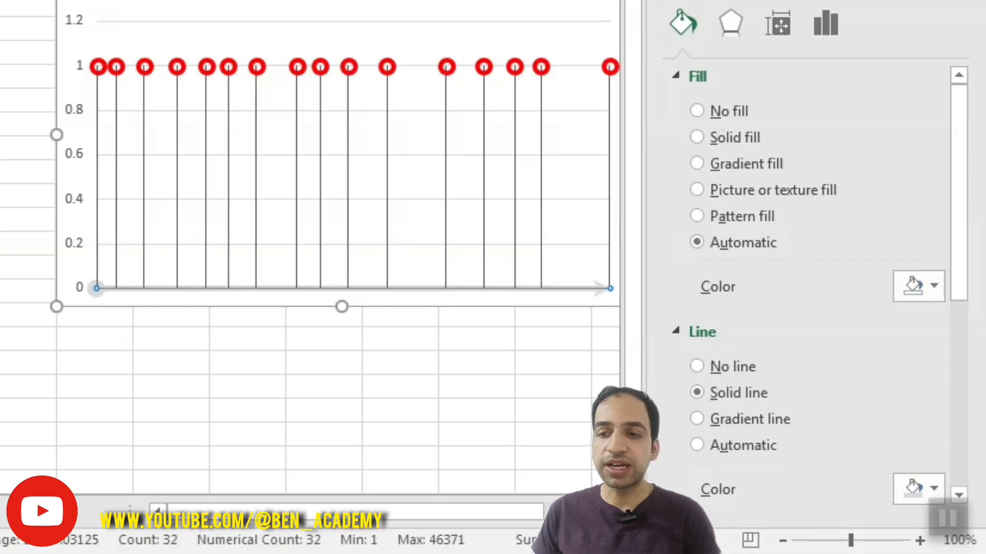
left_click(821, 25)
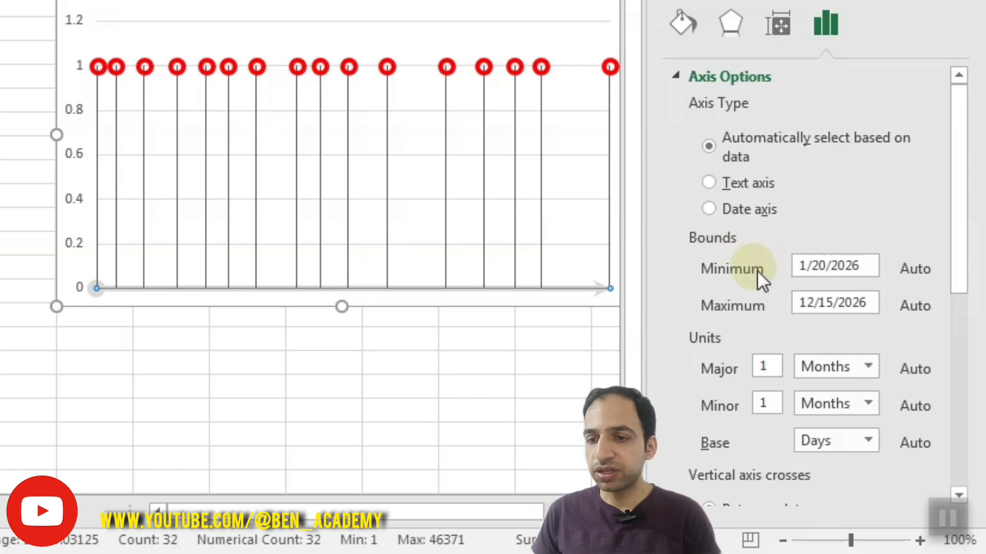
double_click(820, 267)
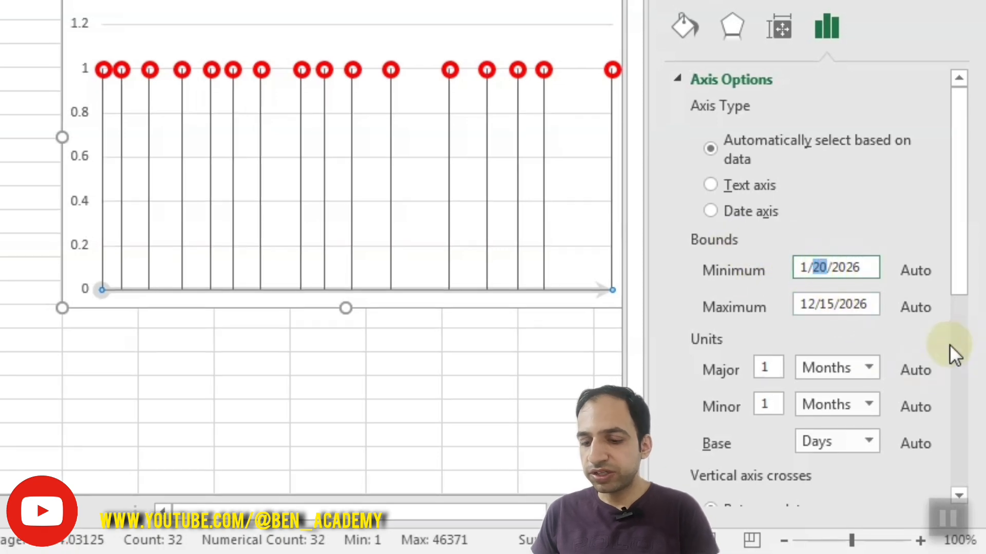
type("1")
double_click(827, 304)
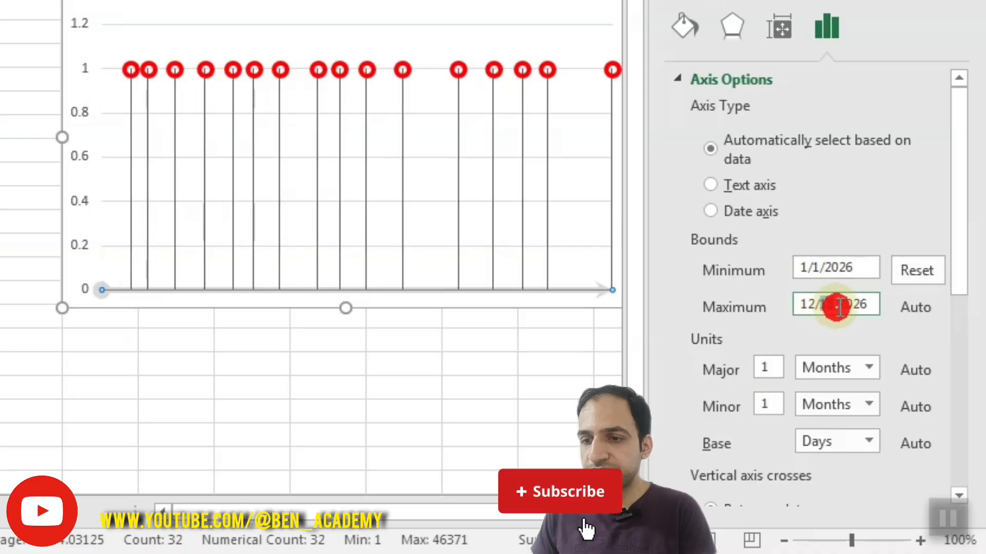
type("31")
key("Return")
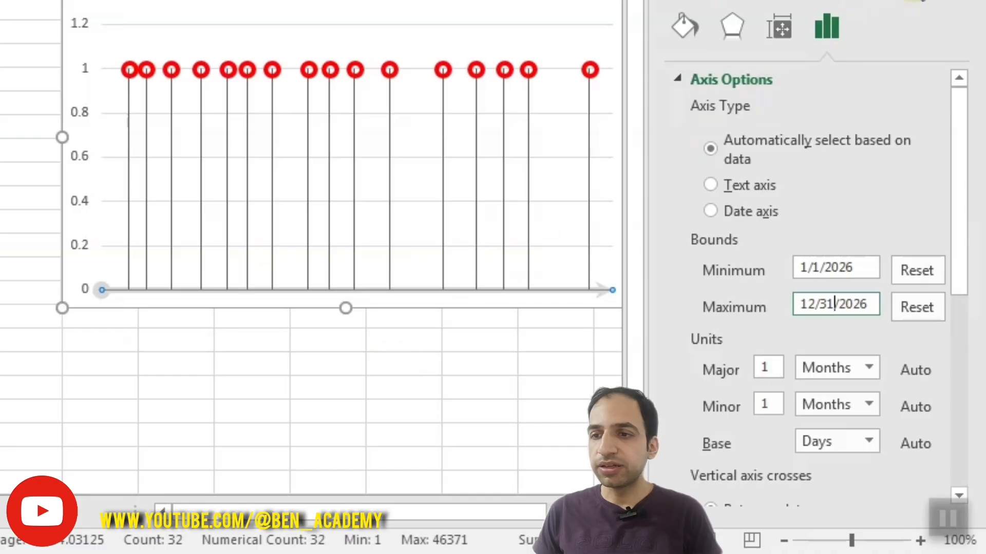
Delete the chart's vertical value axis and its horizontal gridlines
left_click(81, 114)
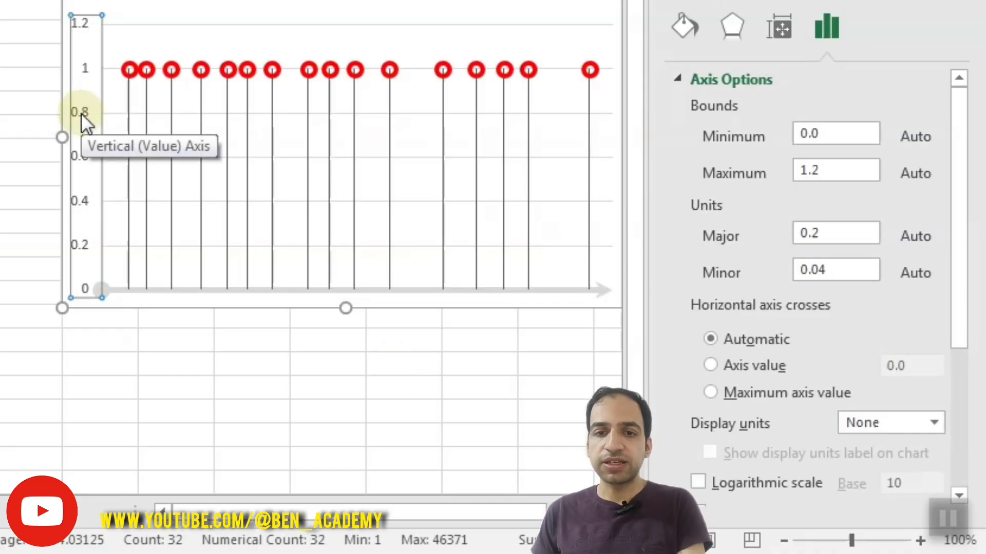
key("Delete")
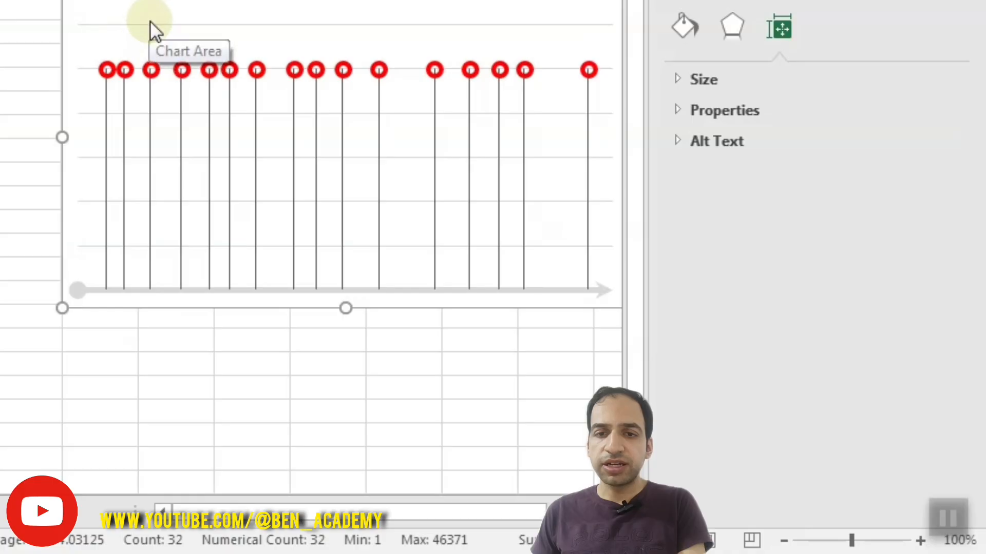
left_click(150, 23)
key("Delete")
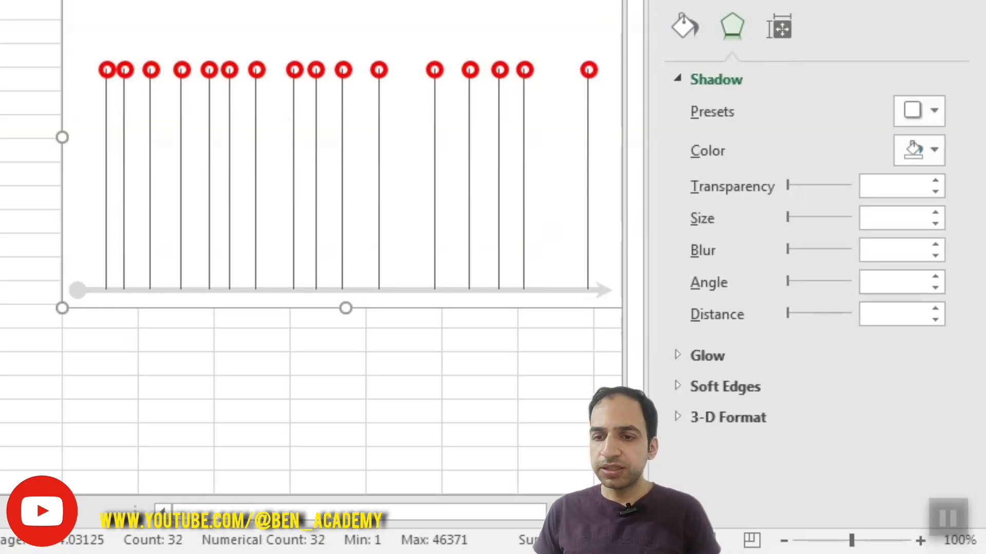
Enlarge the chart by widening it to the end of column O and extending its height to about row 18
left_click_drag(623, 138, 798, 147)
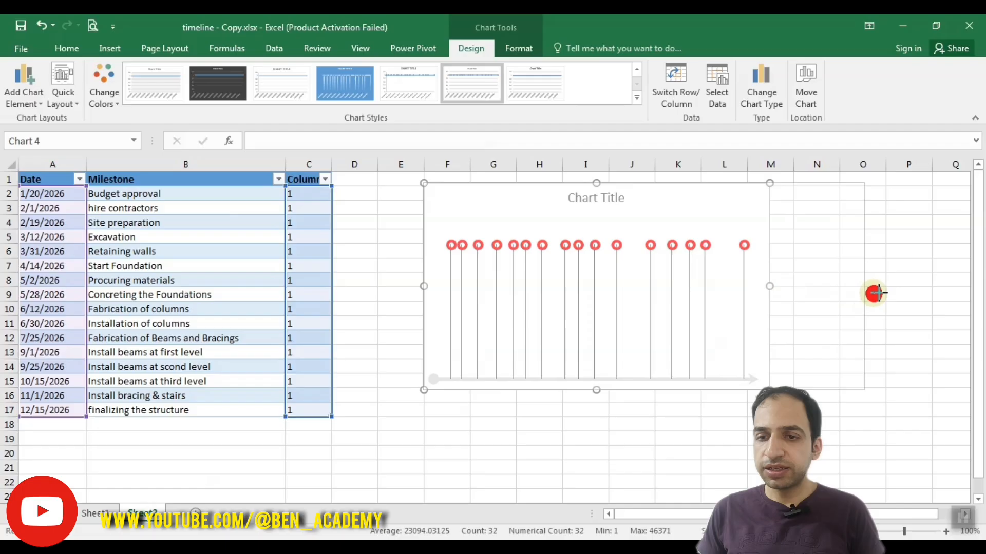
left_click_drag(875, 293, 880, 291)
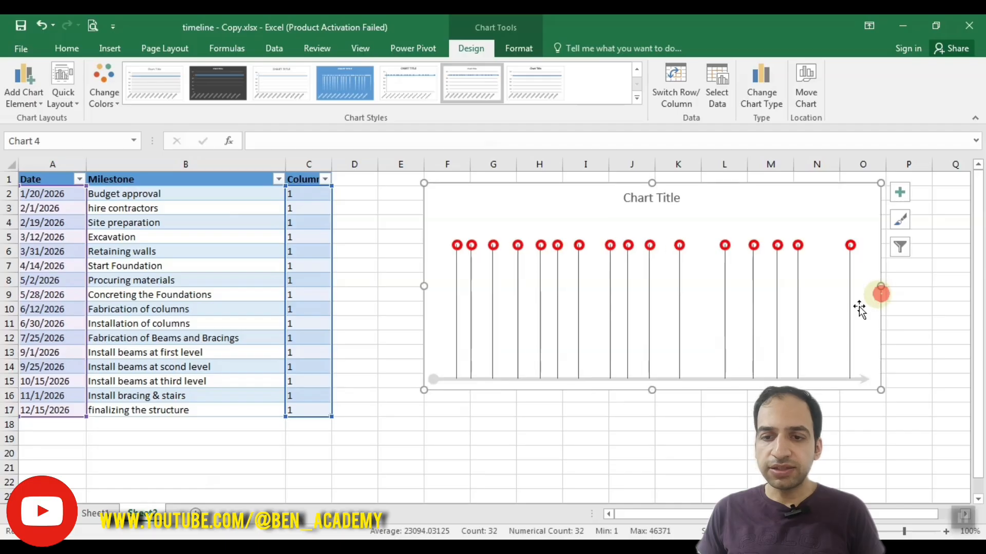
left_click_drag(650, 394, 651, 437)
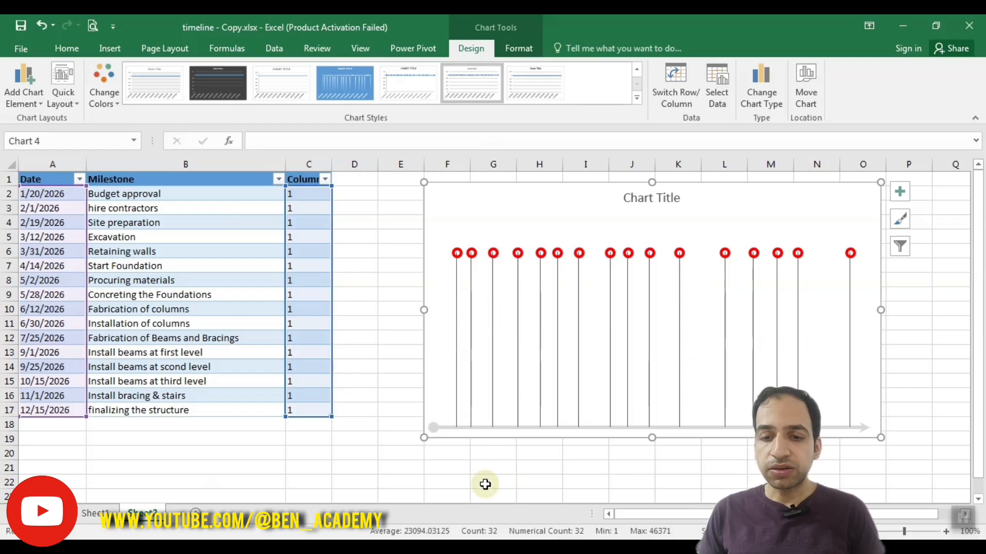
Change the helper column value for the hire contractors milestone in C3 to -1
left_click(295, 207)
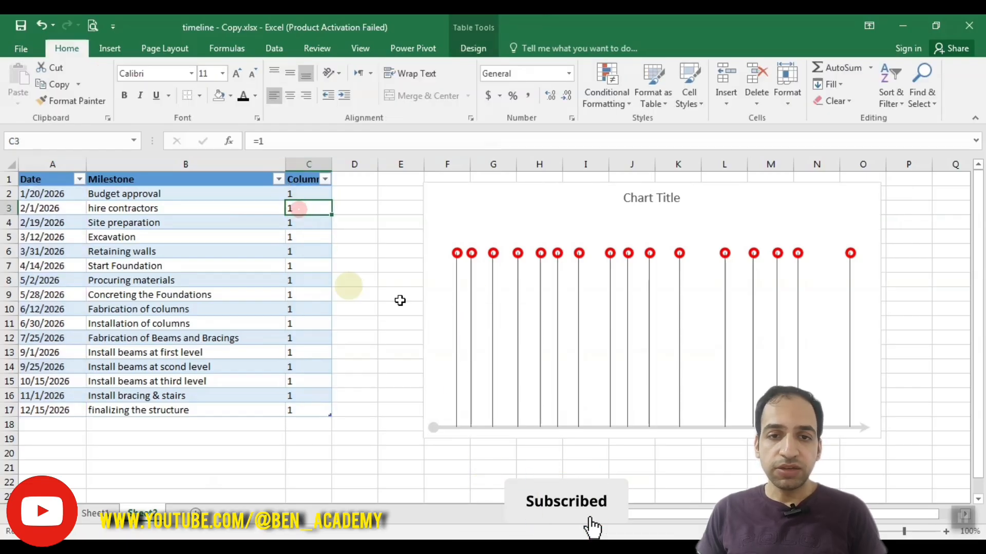
type("-1")
key("Return")
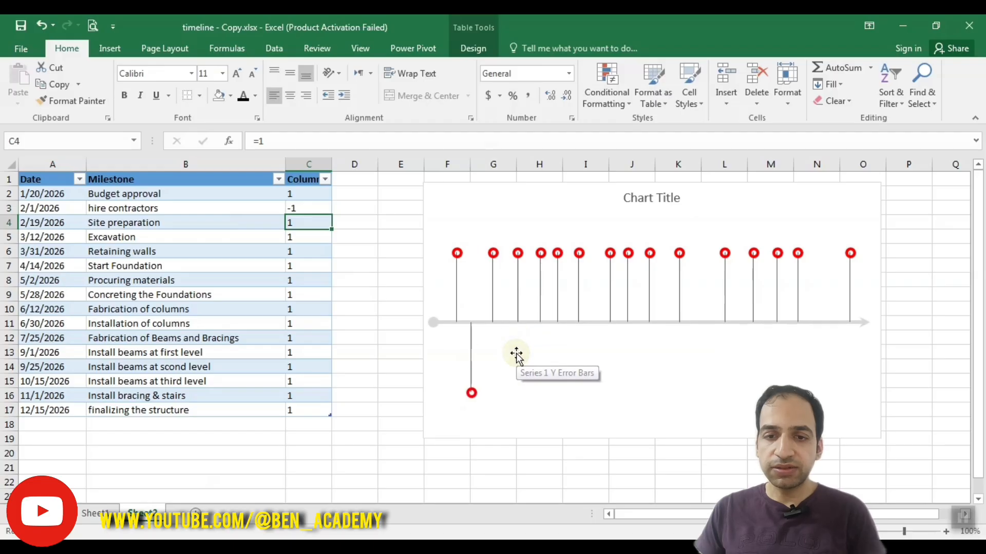
Fill the pair of values in C2:C3 down to C17 as copied cells, alternating 1 and -1
left_click_drag(306, 195, 331, 416)
left_click(333, 423)
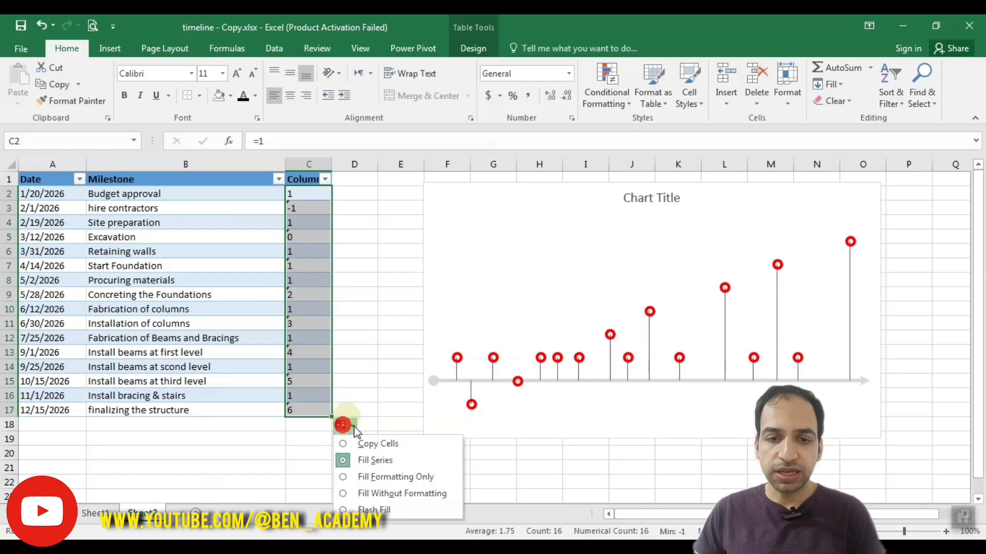
left_click(357, 439)
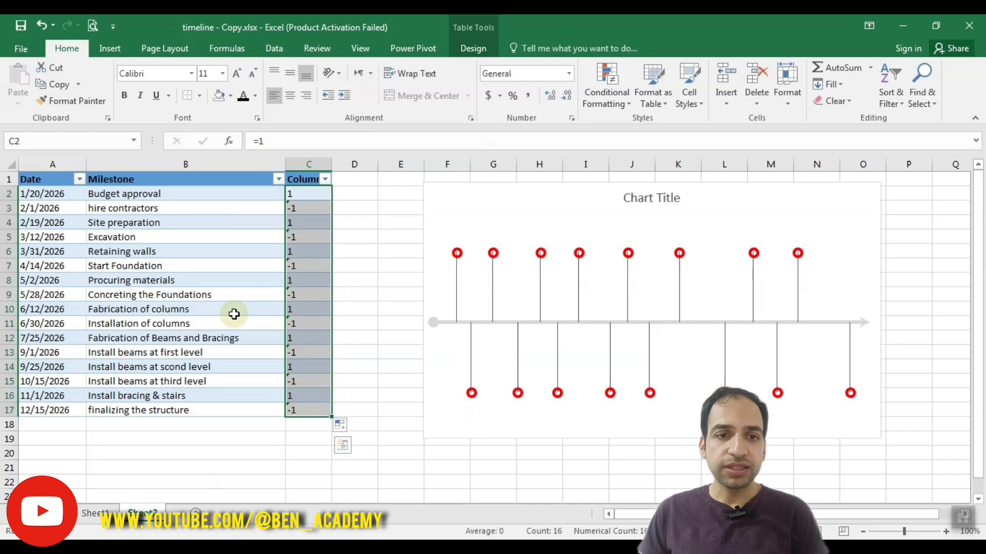
Replace the helper column value in C2 with the formula =(-1)^ROW() and check it down the column to C17
left_click(299, 193)
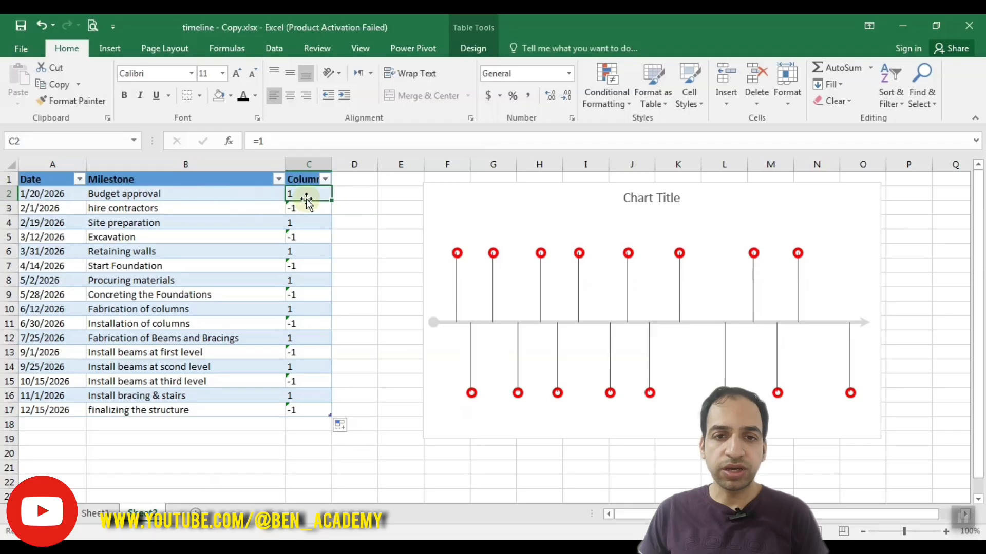
type("=(")
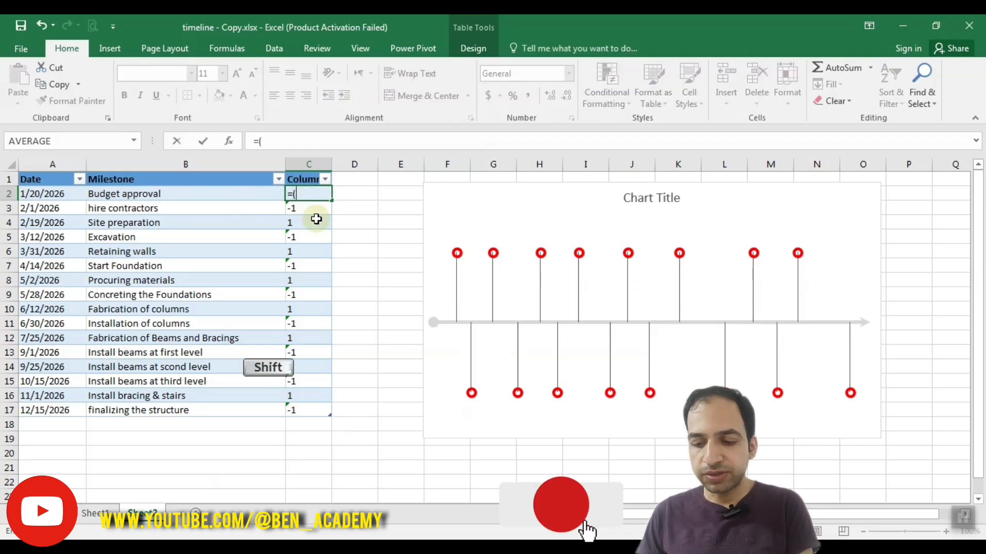
type("-1)^")
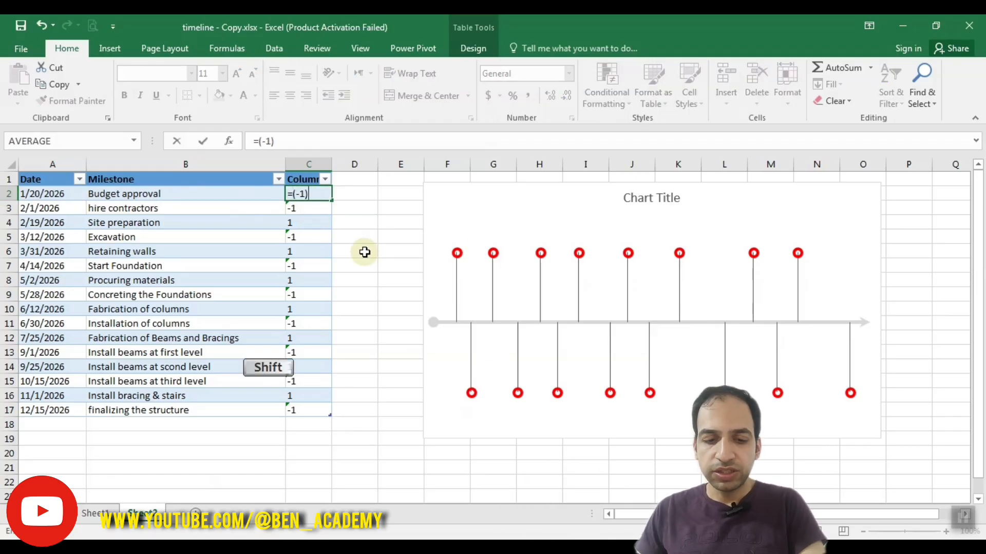
type("row()")
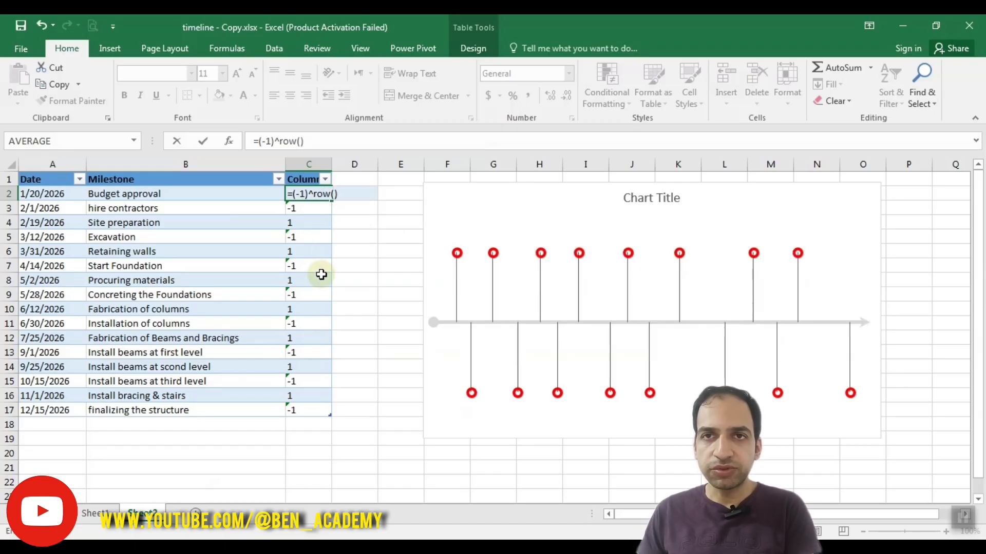
key("Return")
left_click(316, 193)
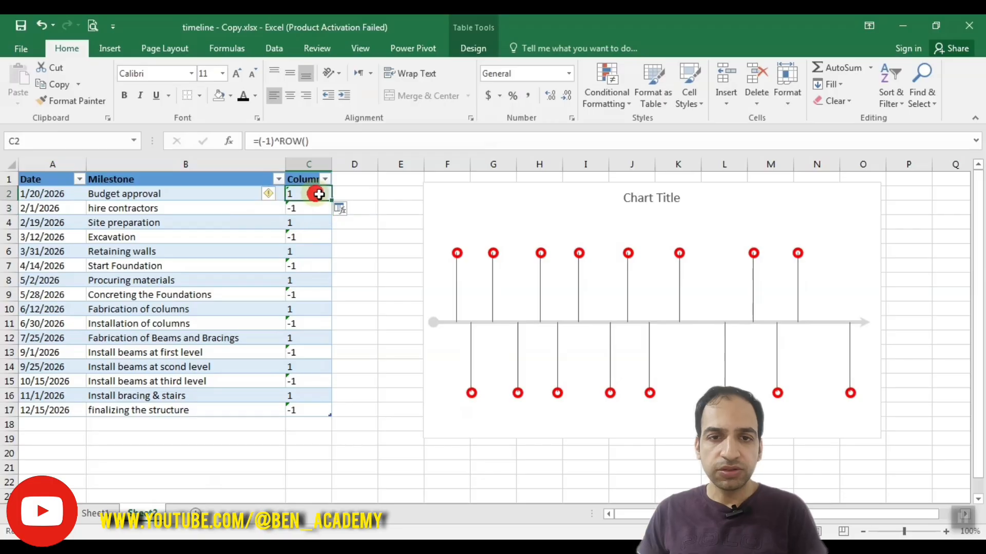
key("ctrl+shift+Down")
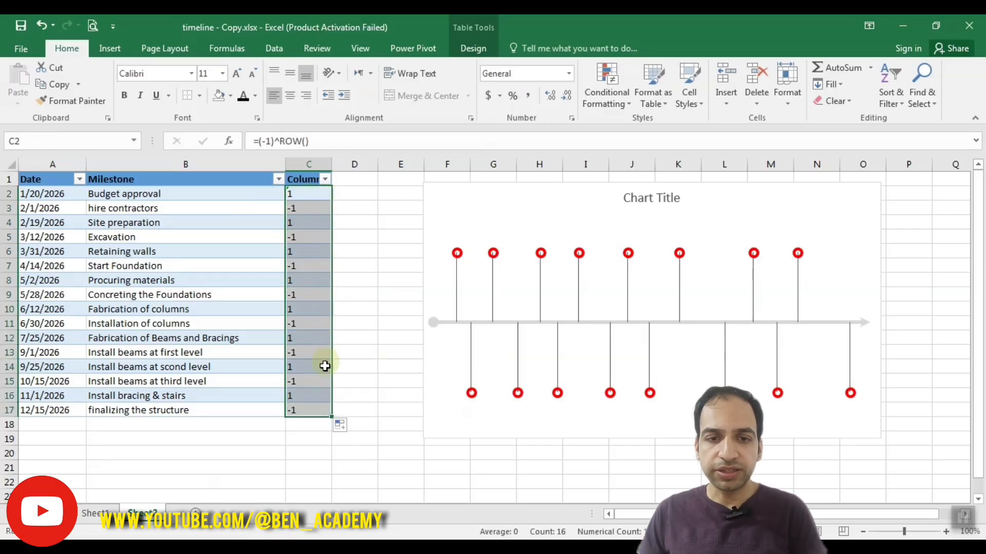
left_click(311, 382)
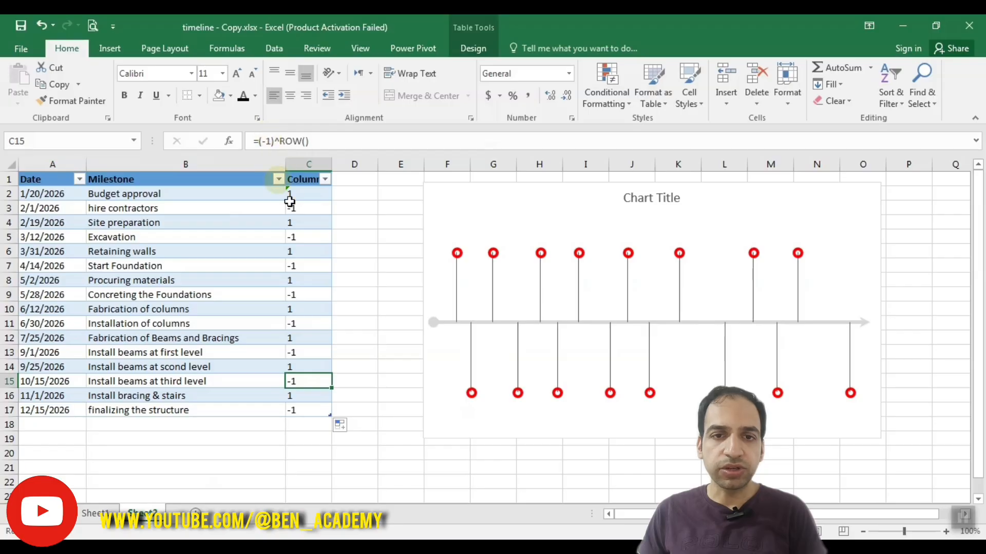
left_click(308, 191)
left_click(314, 141)
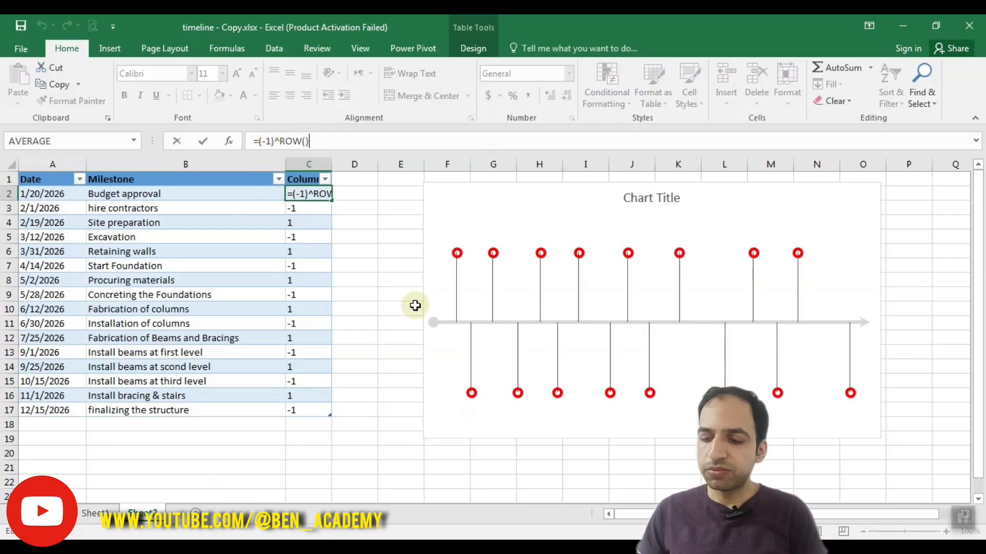
type("*len")
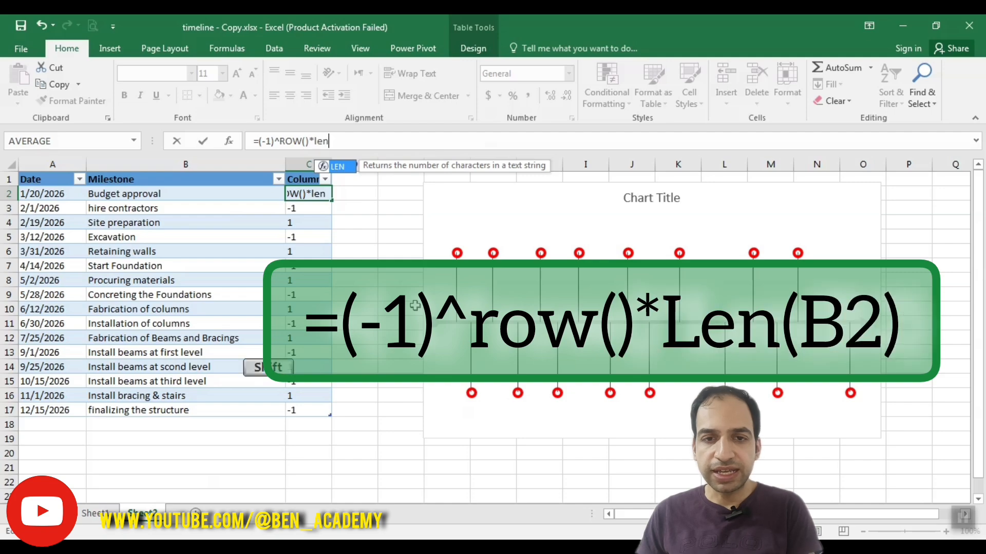
type("(")
left_click(134, 194)
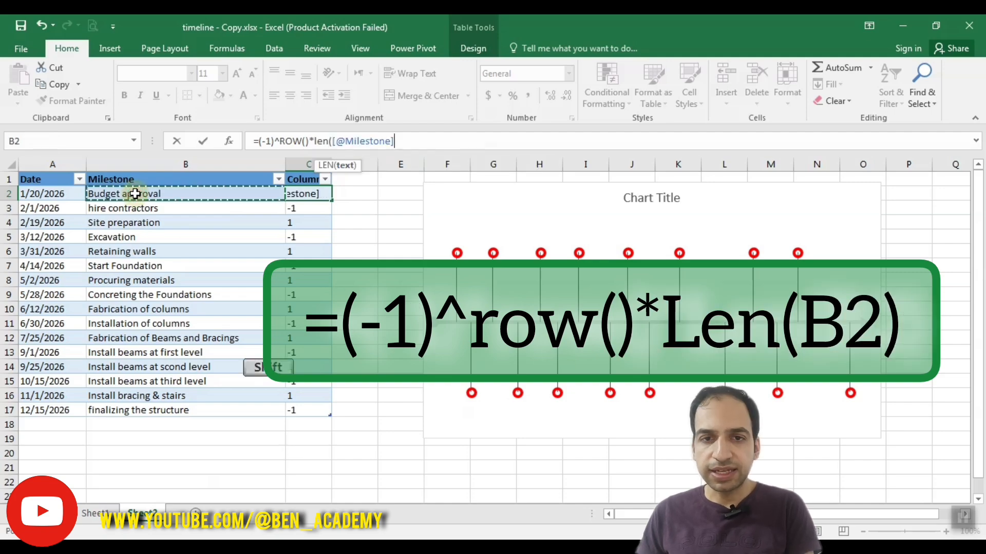
type(")")
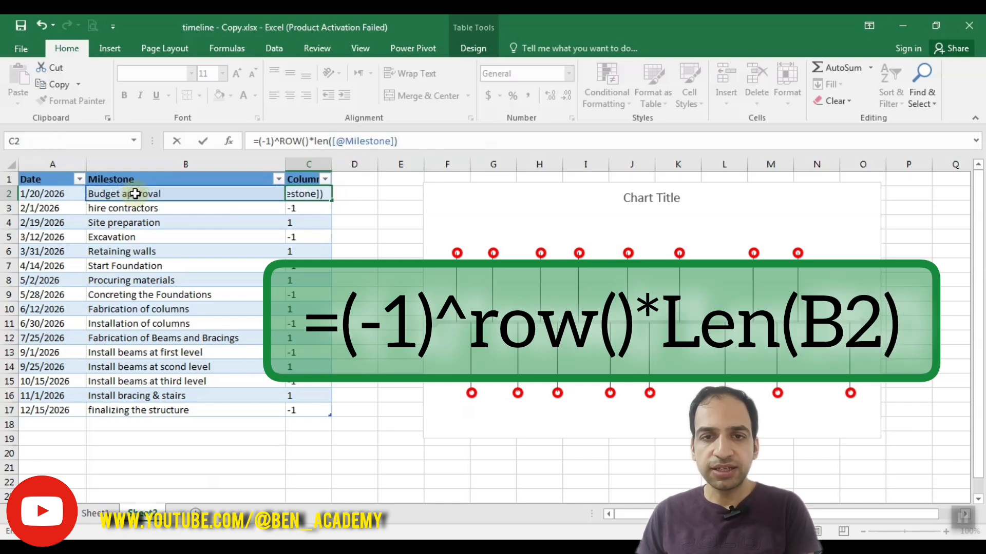
key("Return")
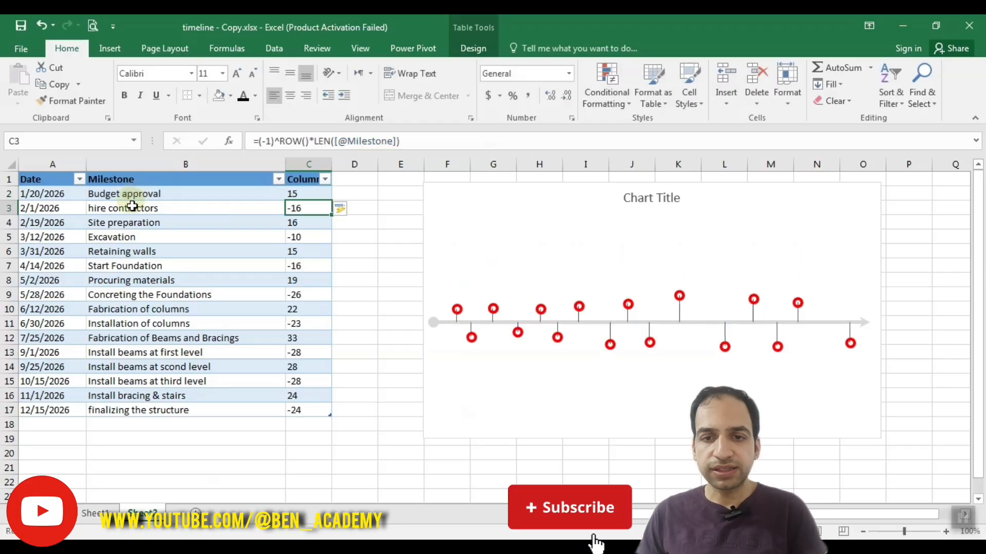
Enlarge the timeline chart downward to about row 22 and widen it to about the end of column P
left_click(560, 425)
left_click_drag(651, 438, 652, 481)
left_click_drag(882, 334, 948, 335)
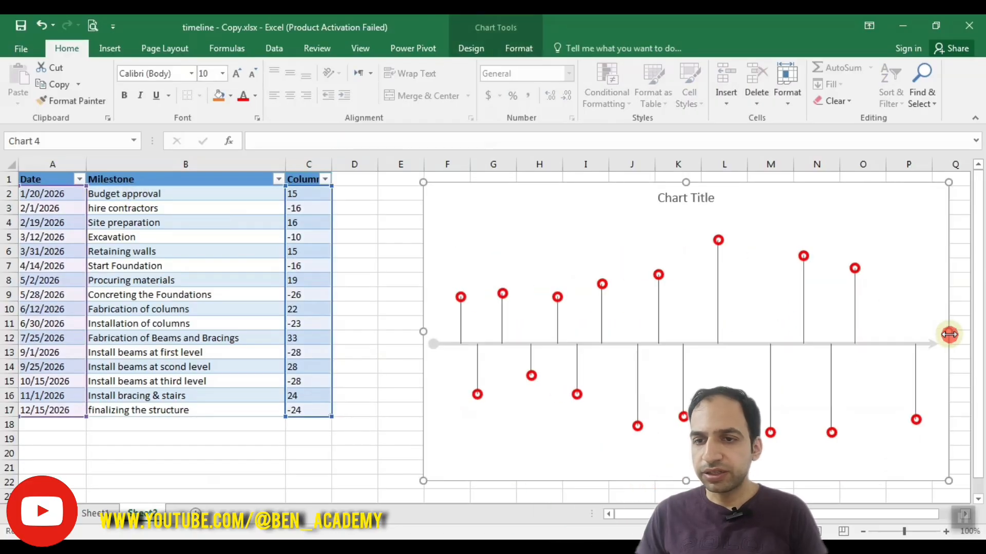
Replace the placeholder chart title with "Project Timeline"
left_click(681, 198)
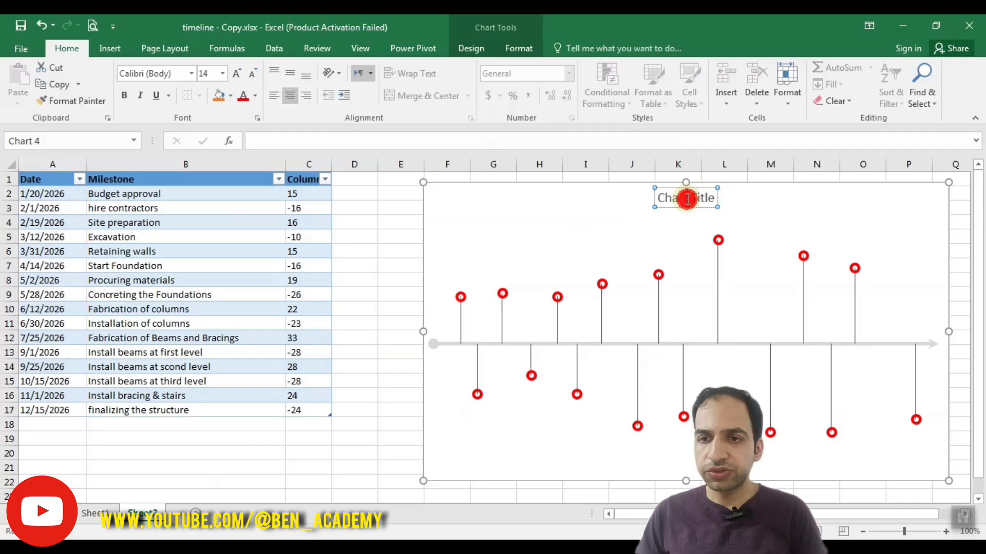
triple_click(687, 199)
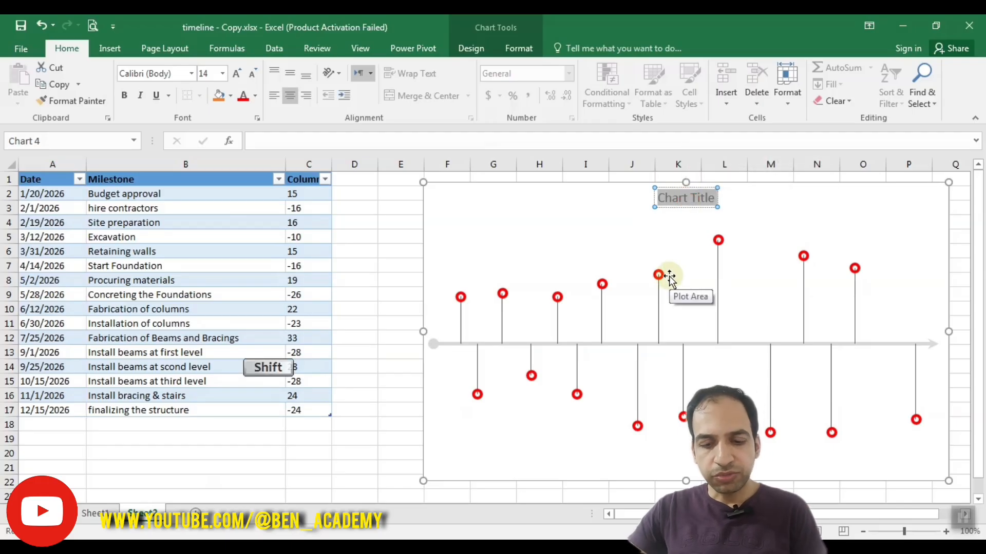
type("Project Timeline")
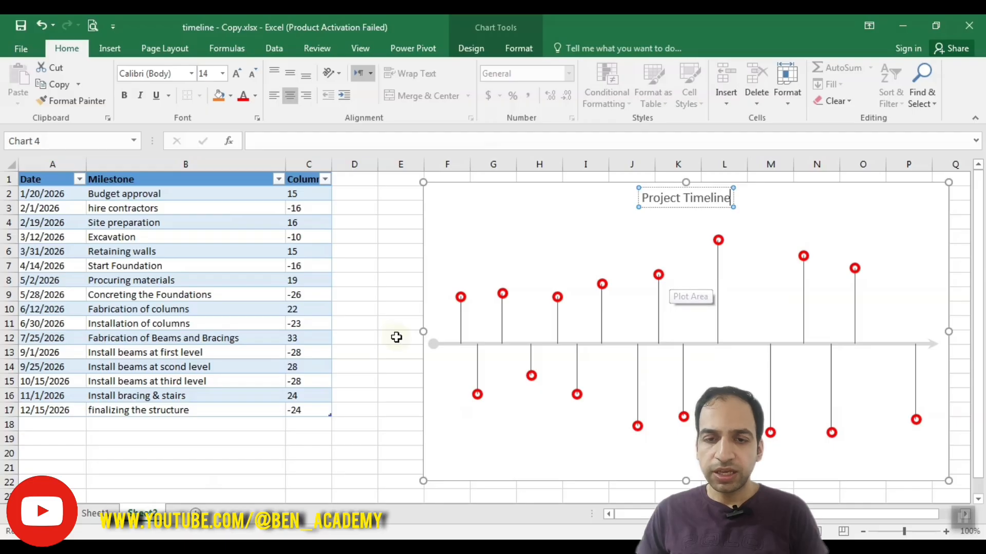
left_click(396, 337)
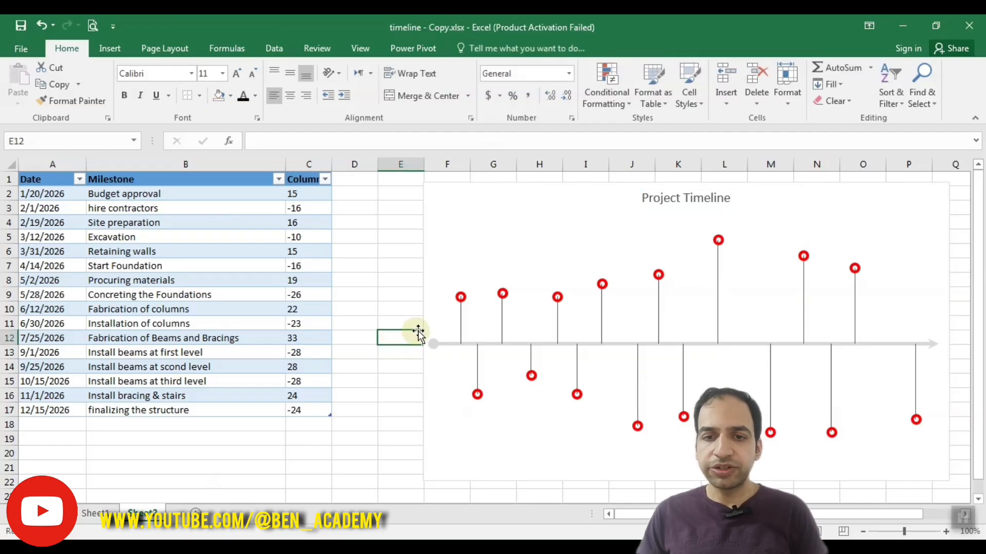
Add data labels to the timeline points and open their detailed formatting options
left_click_drag(883, 516, 947, 517)
left_click(663, 205)
left_click(701, 191)
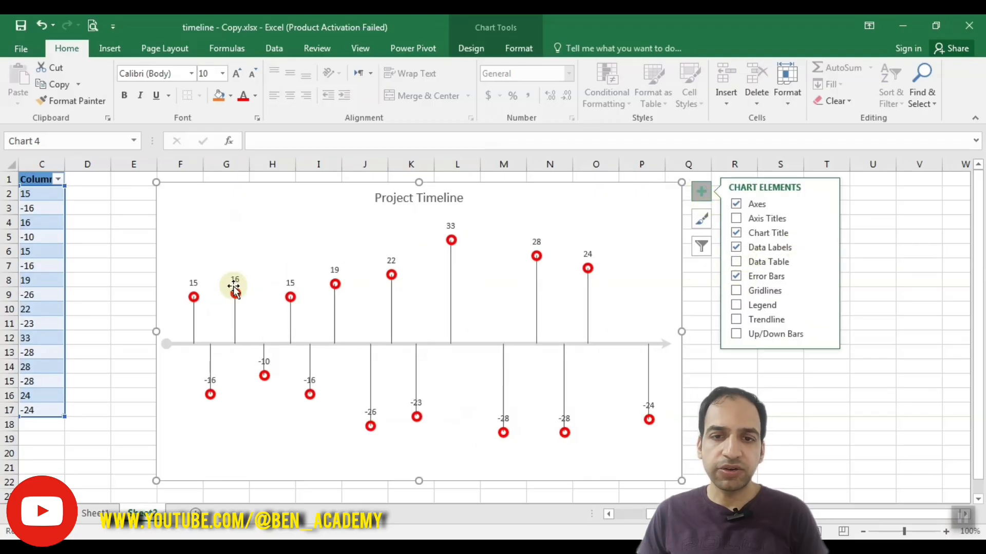
scroll(74, 226, "left", 2)
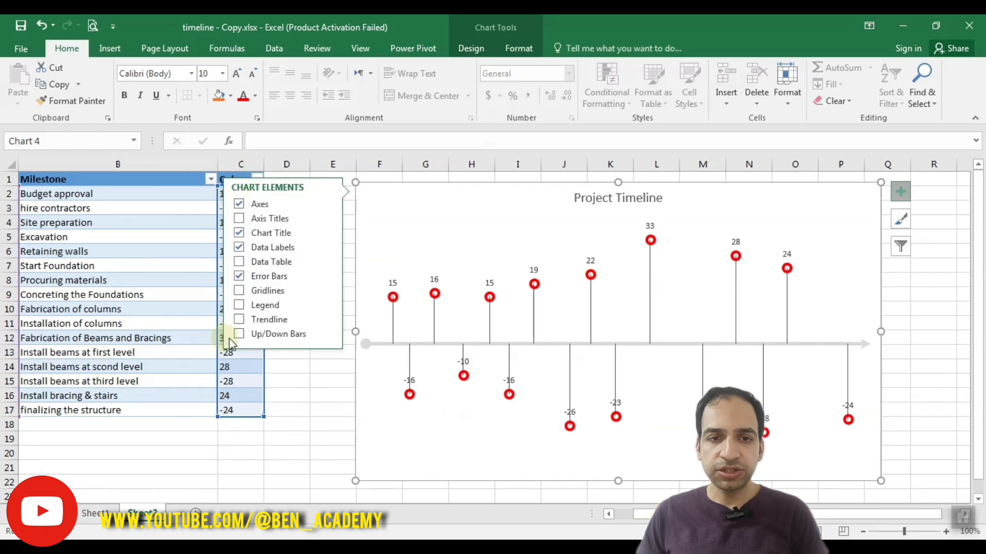
left_click(324, 247)
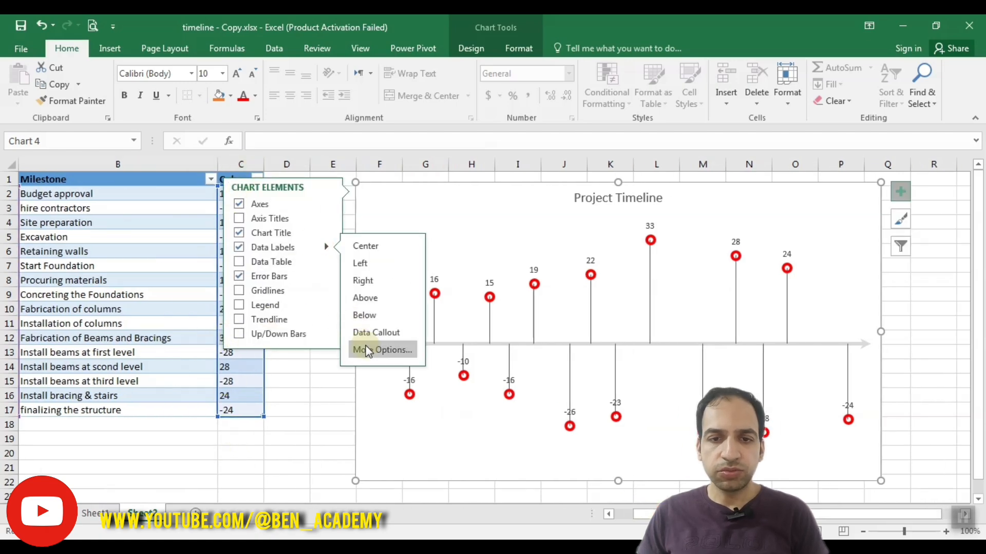
left_click(401, 348)
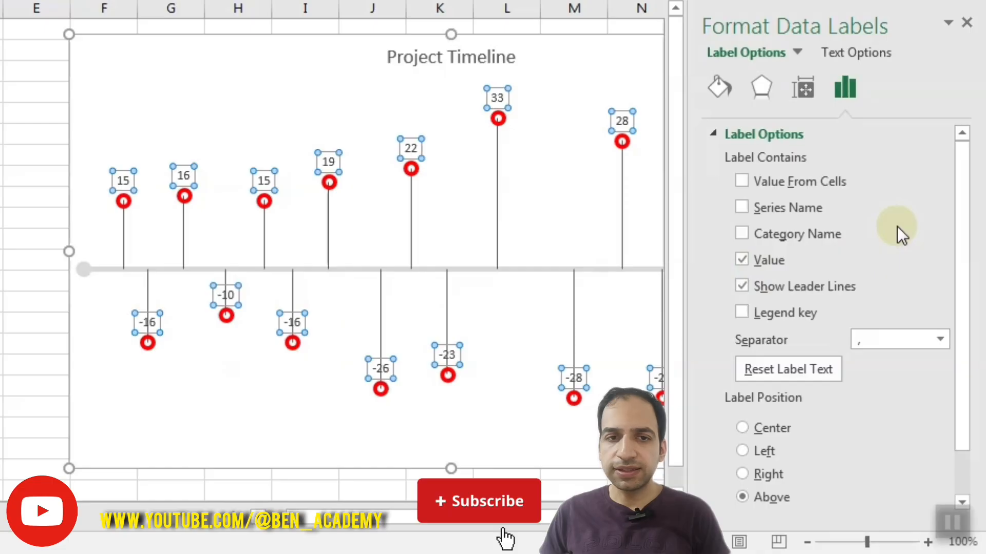
Make the data labels take their text from the milestone names in B2:B17
left_click(742, 181)
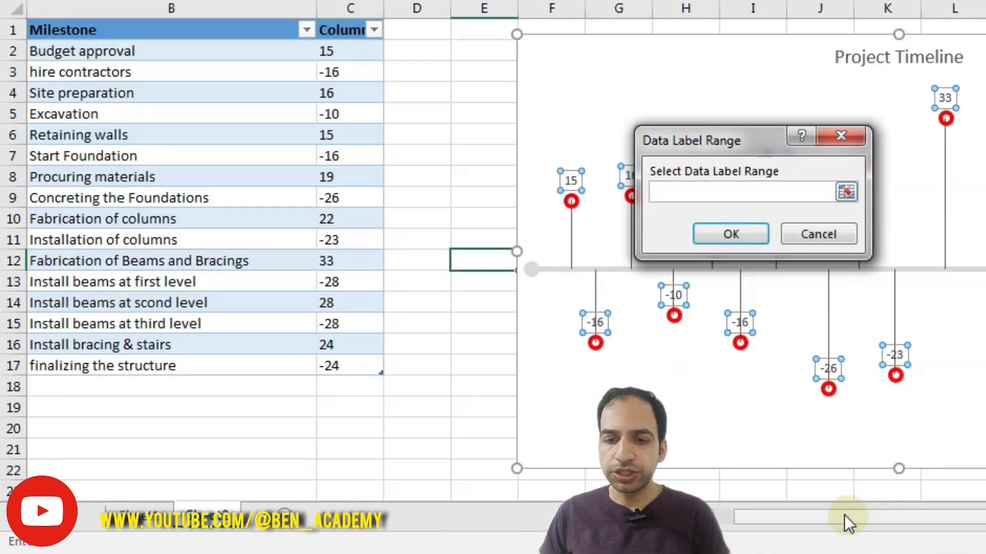
left_click_drag(844, 516, 801, 516)
left_click_drag(220, 49, 202, 368)
left_click(719, 232)
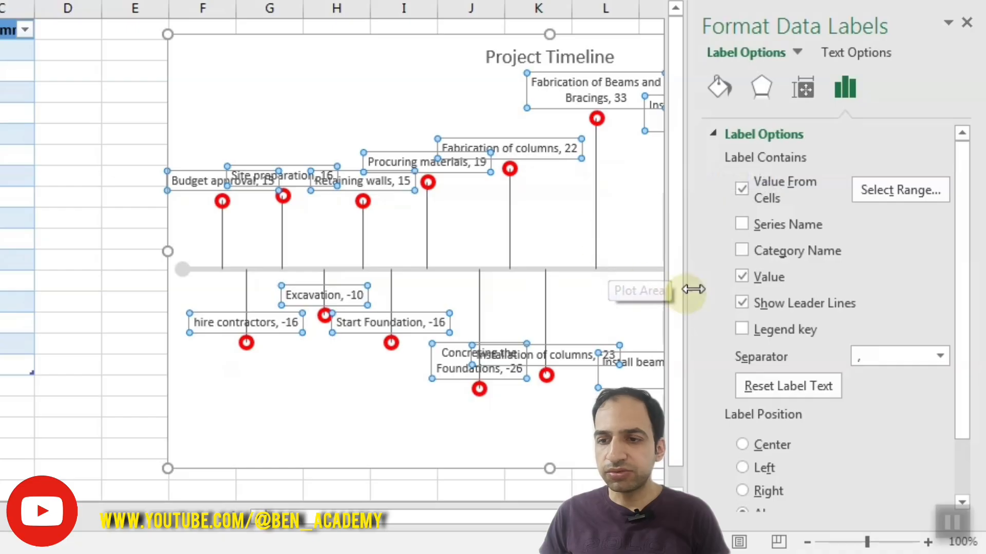
Remove the numeric value from the data labels and include the category name so each shows its date
left_click(742, 277)
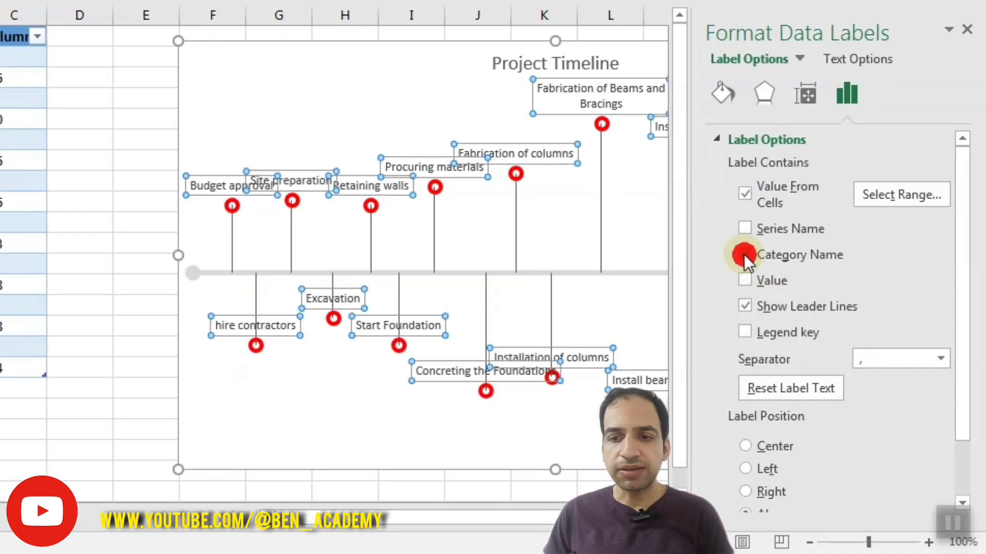
left_click(744, 254)
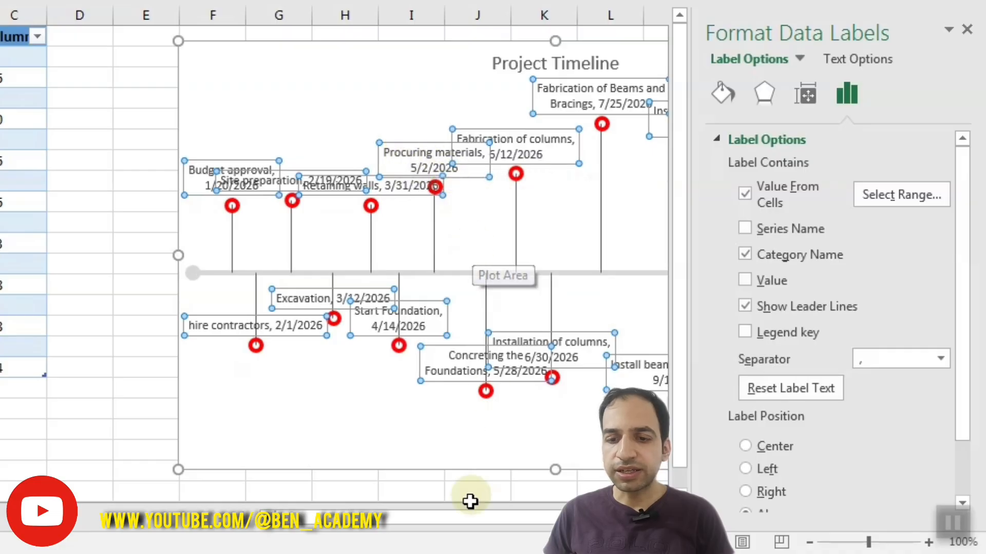
left_click_drag(468, 512, 475, 519)
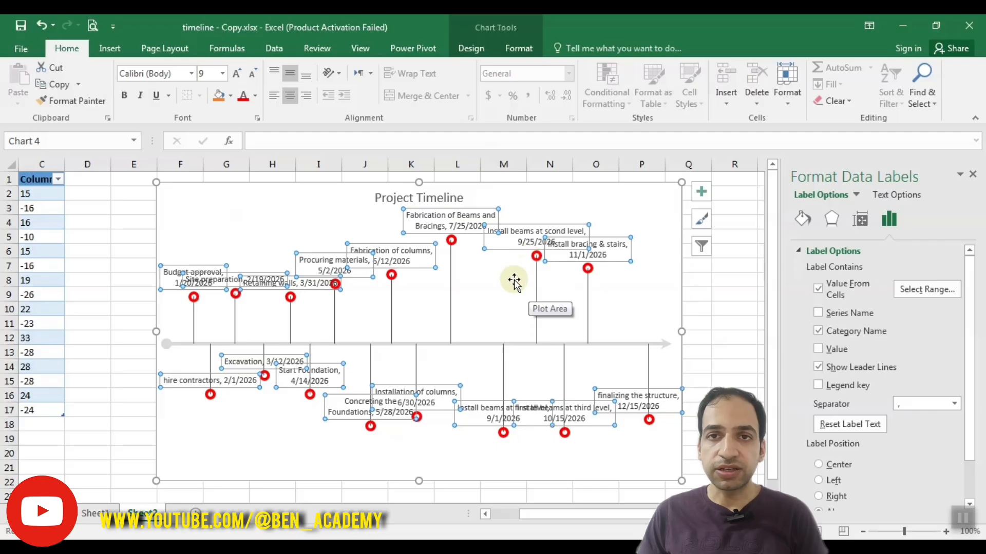
Set the data labels' text direction to Rotate all text 90°
left_click(861, 220)
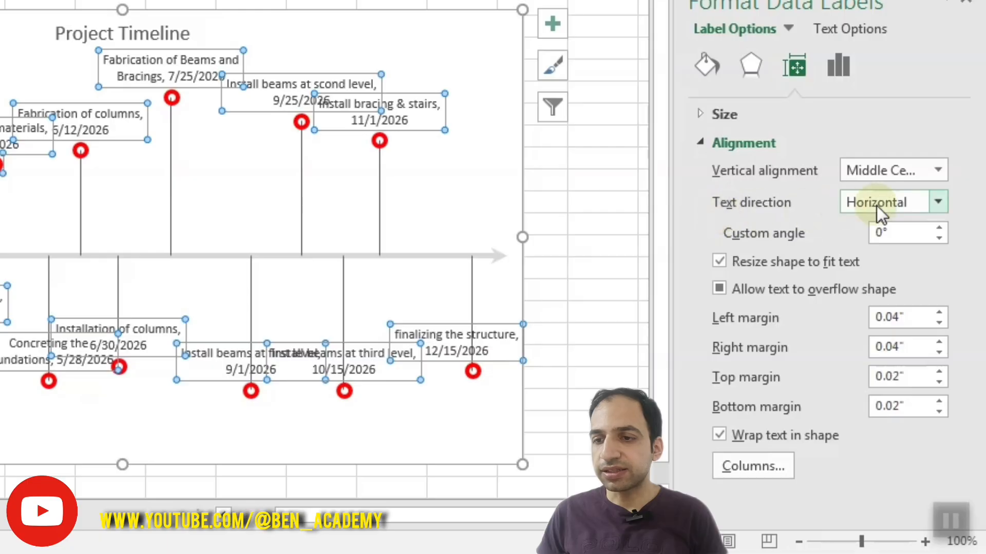
left_click(937, 203)
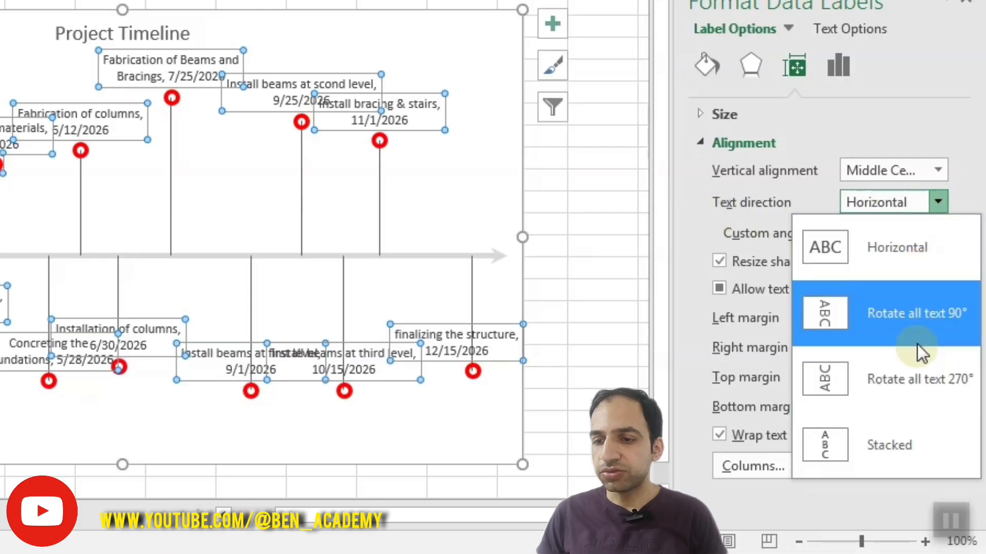
left_click(877, 316)
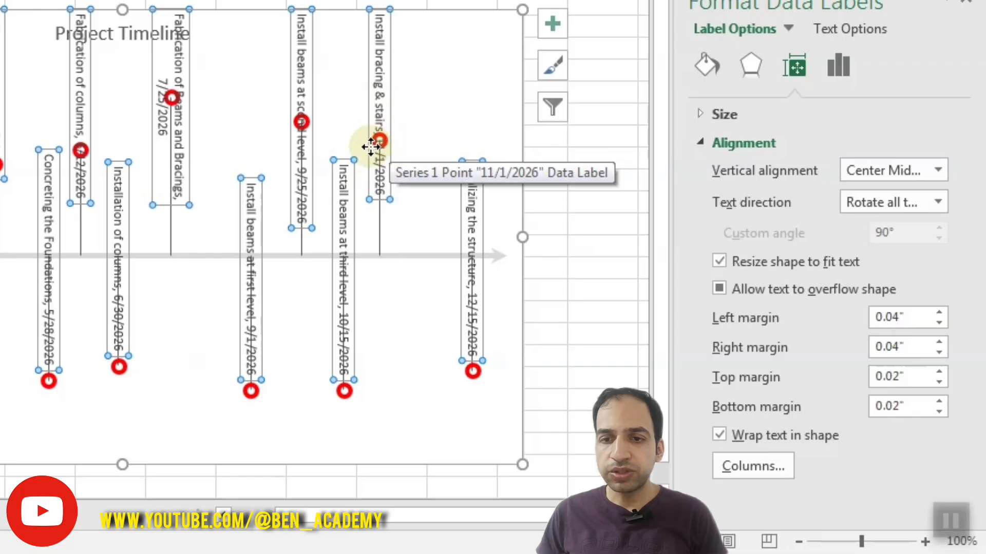
Try the Right and Center positions for the data labels, then set their label position to Left
left_click(839, 69)
scroll(768, 355, "down", 2)
left_click(747, 396)
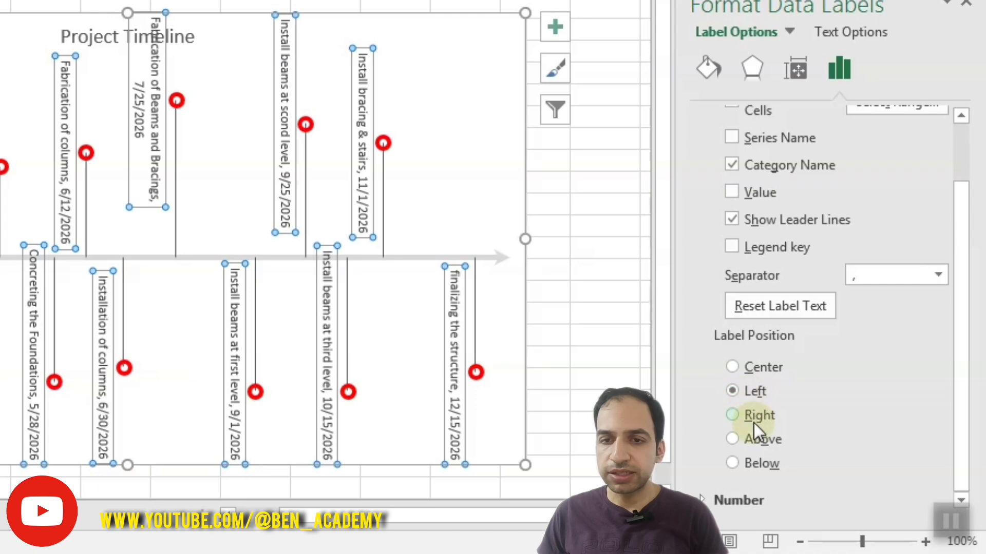
left_click(753, 422)
left_click(748, 391)
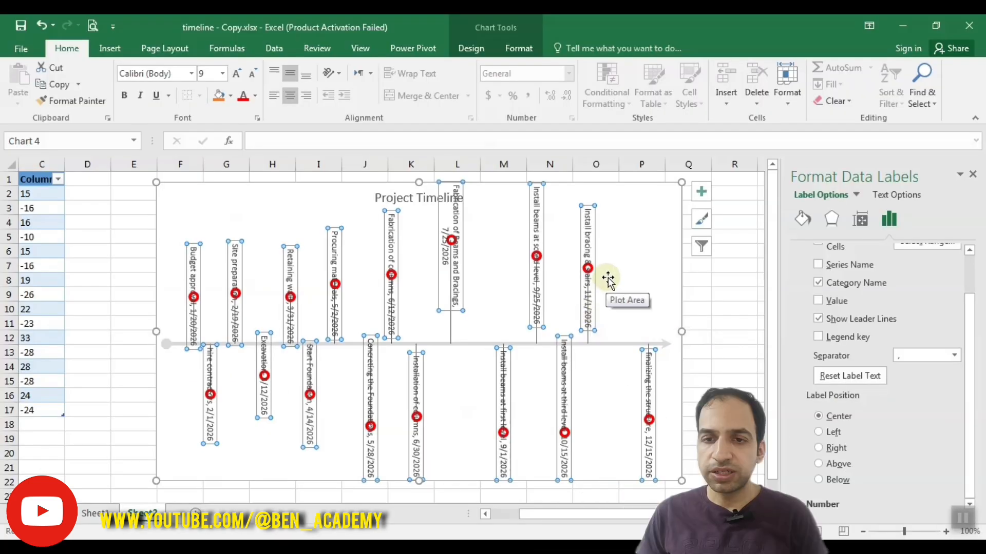
left_click(819, 432)
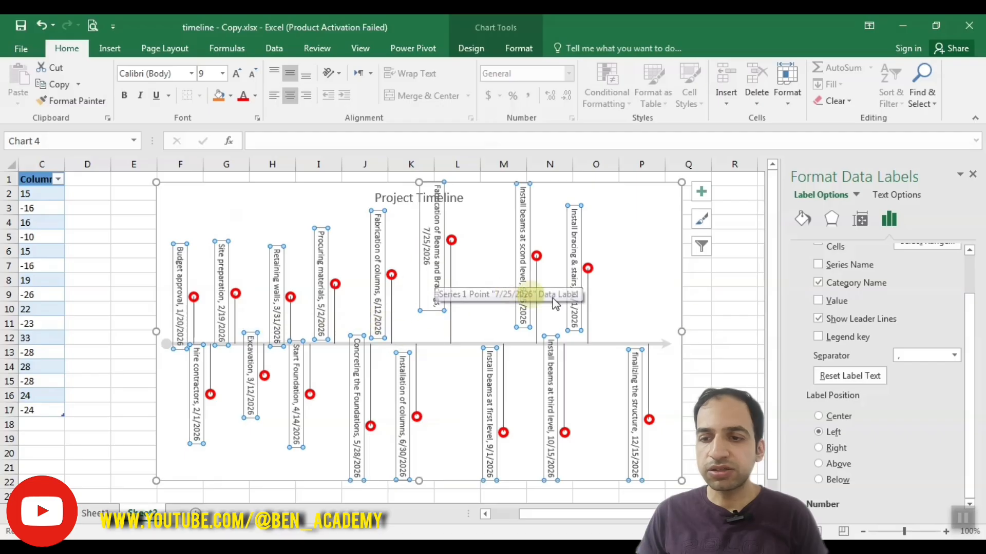
Select only the "Fabrication of Beams and Bracings" data label and move it down to just above the date axis
left_click(860, 219)
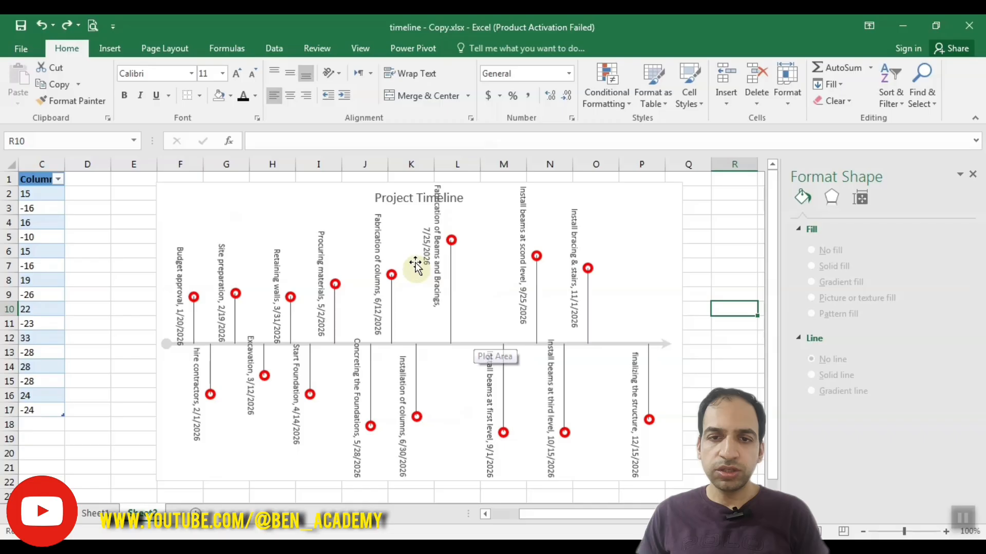
left_click(431, 246)
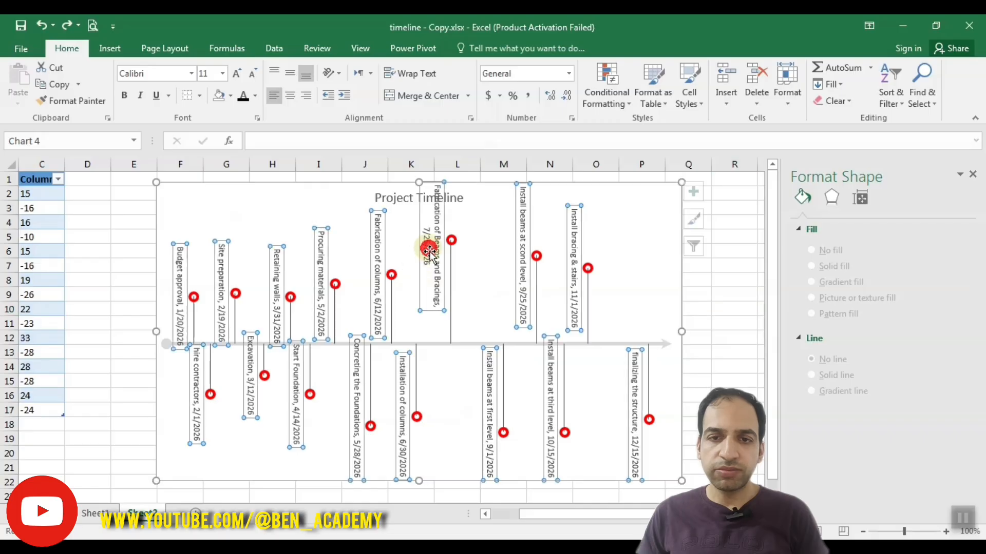
left_click(439, 241)
left_click_drag(439, 241, 439, 246)
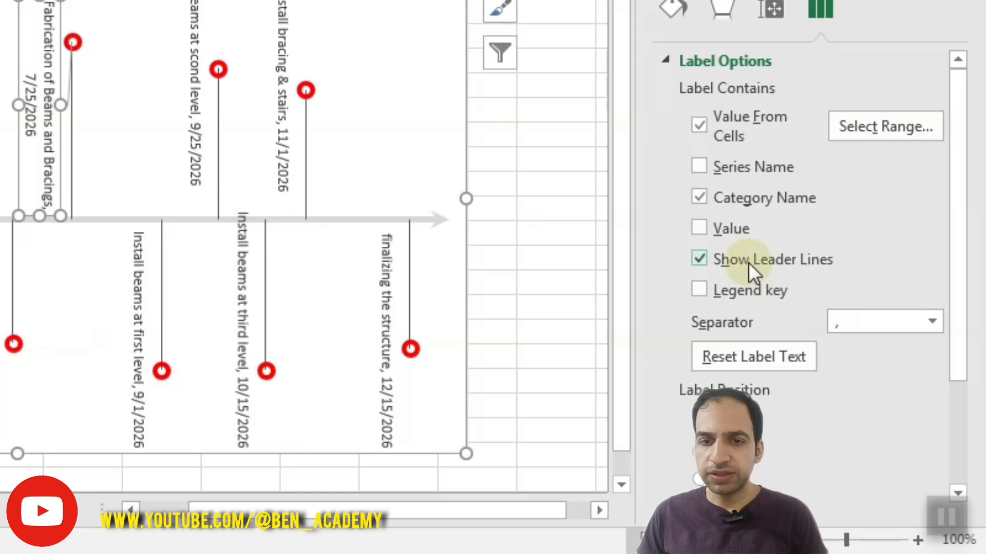
Turn off leader lines for the "Fabrication of Beams and Bracings" label and move the "Install beams at scond level" label down toward the date axis
left_click(756, 263)
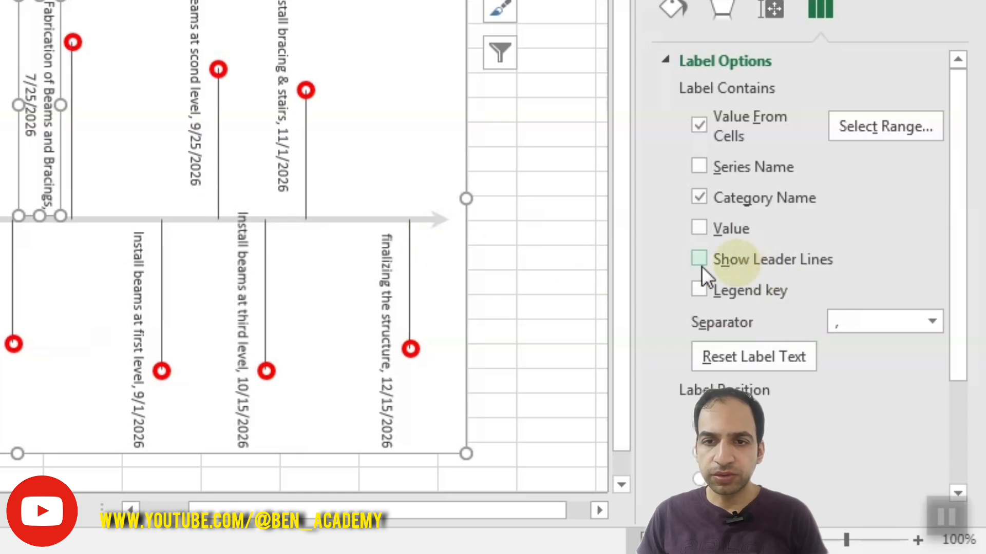
left_click(524, 226)
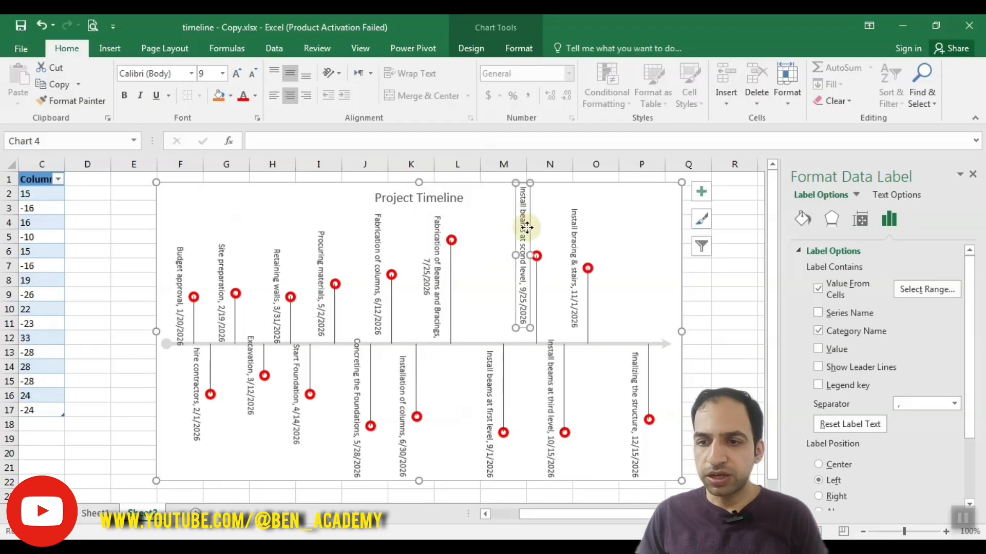
left_click_drag(527, 227, 526, 242)
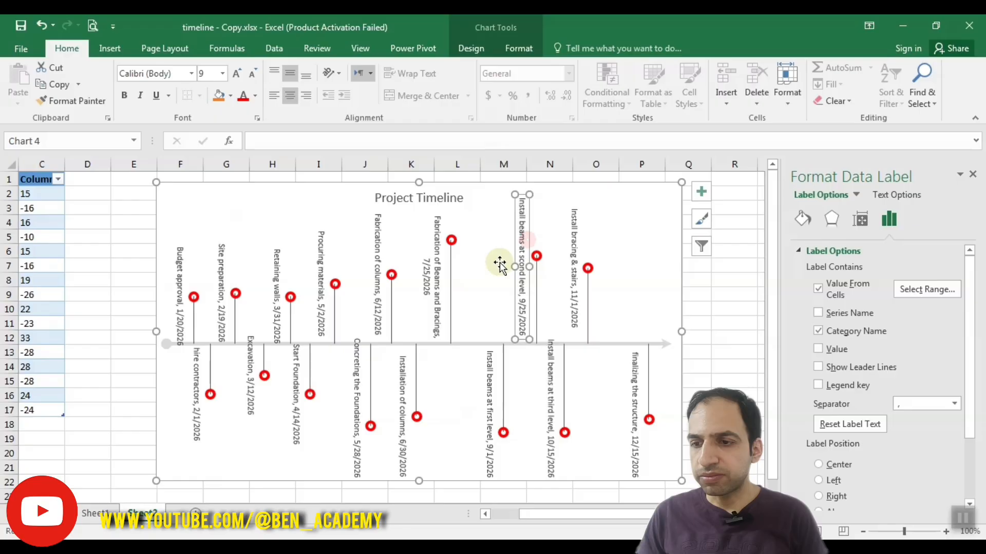
Set the "Install beams at scond level" label's right margin to 0.3" and move the wrapped label beside its stem, just above the axis
left_click(859, 219)
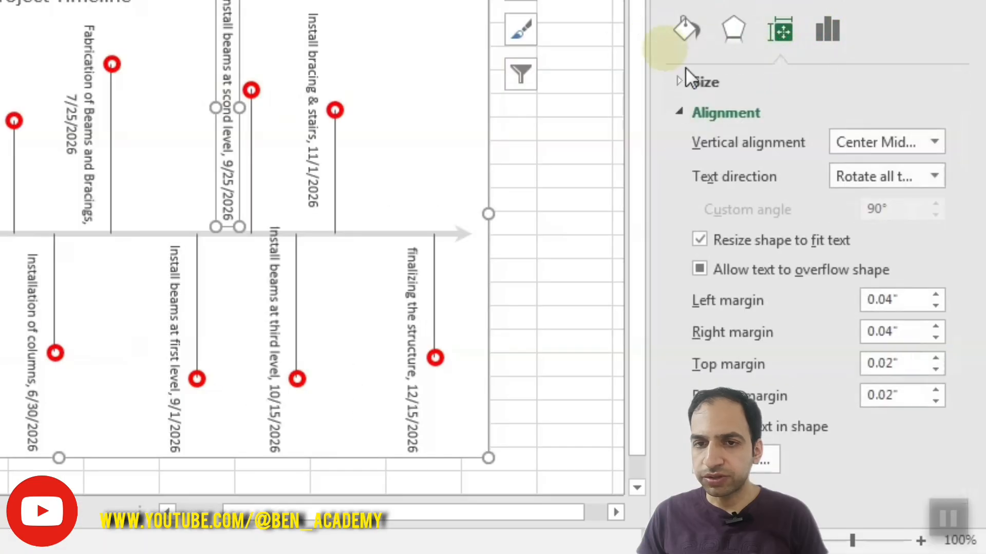
left_click(918, 334)
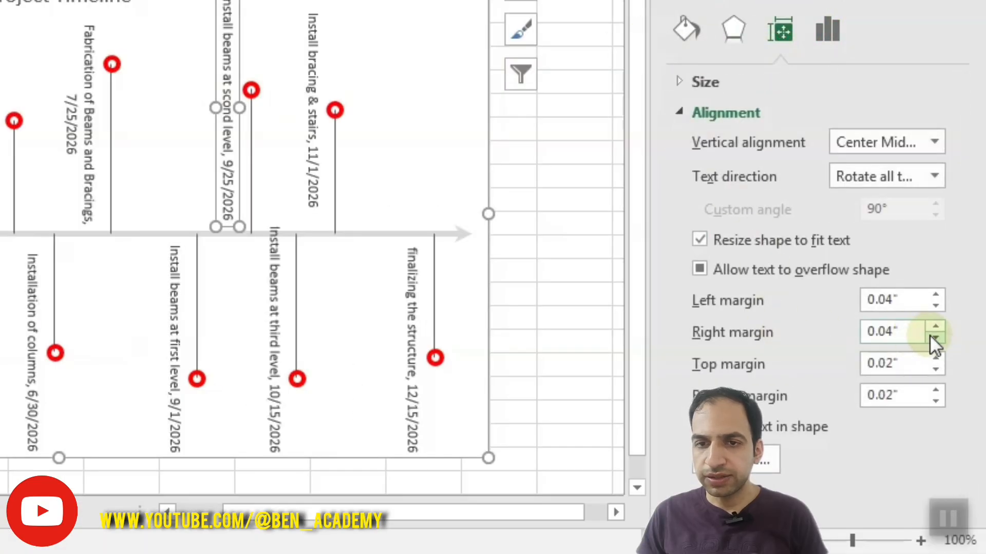
left_click(936, 327)
left_click(936, 326)
left_click(935, 327)
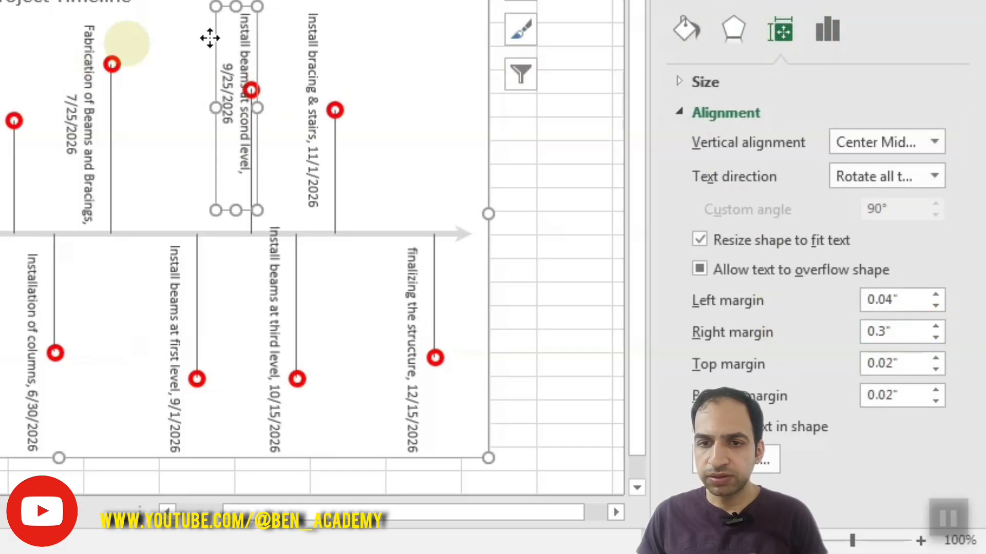
left_click_drag(257, 40, 242, 57)
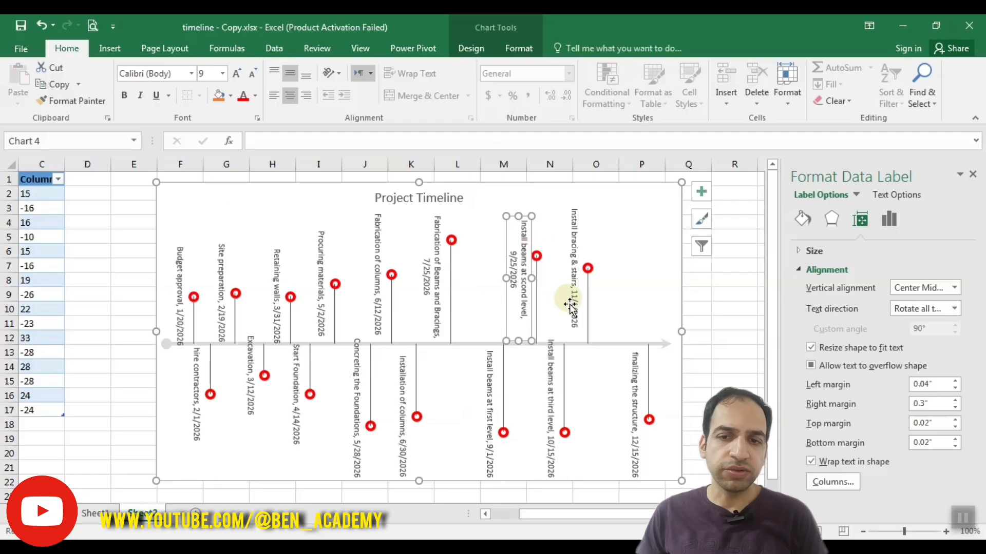
Reposition the remaining overlapping data labels clear of the date axis, wrapping "Concreting the Foundations" and "Install beams at third level" onto two lines
left_click(383, 236)
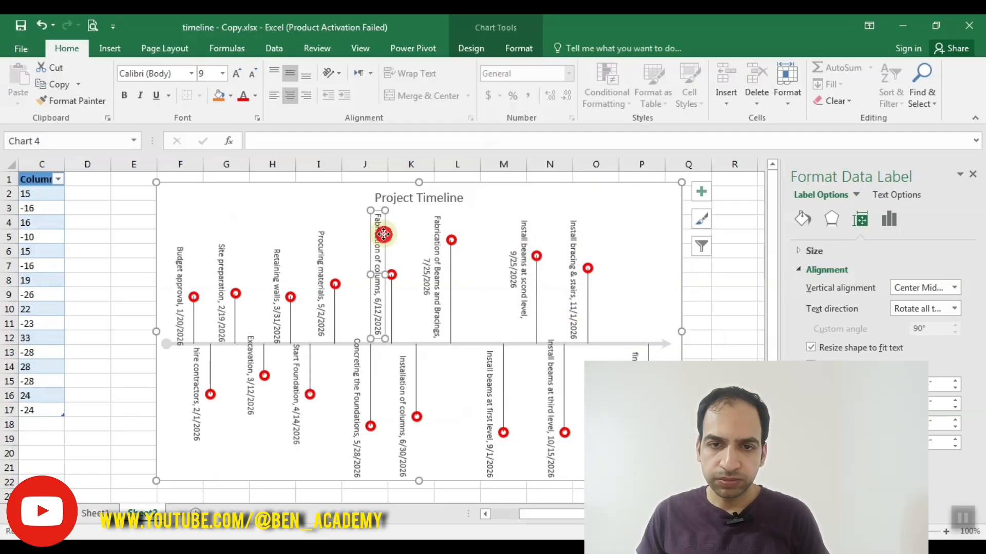
key("ctrl+z")
left_click(185, 251)
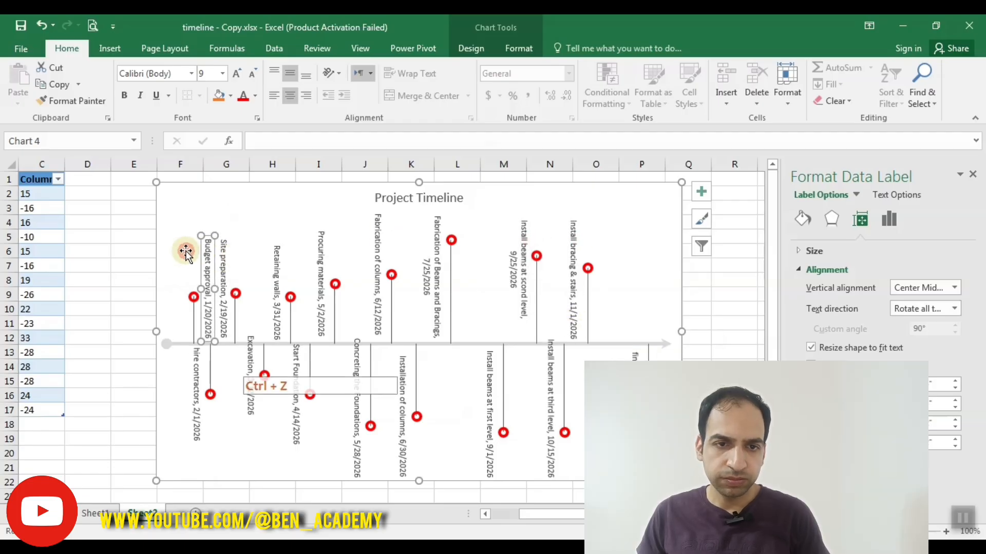
left_click(954, 404)
left_click(393, 369)
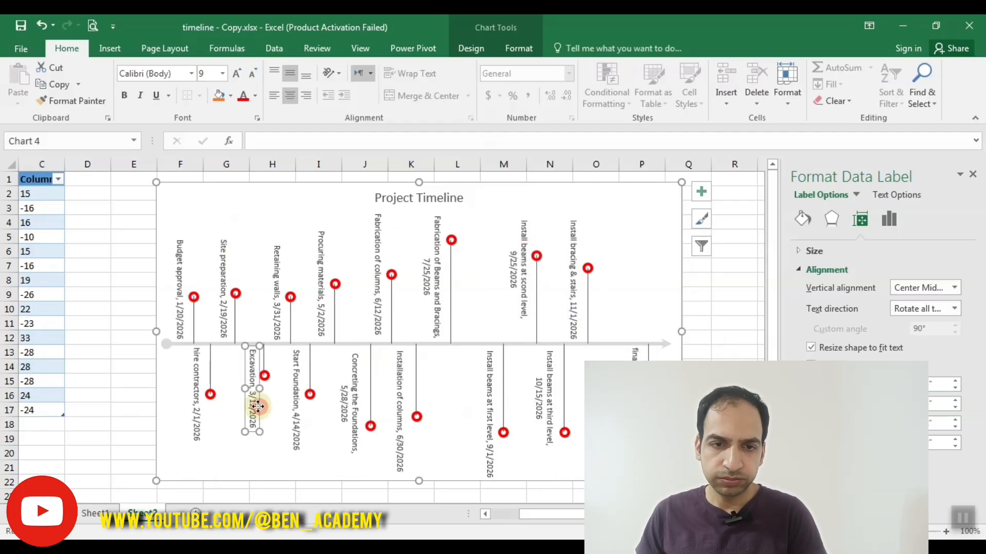
left_click(87, 381)
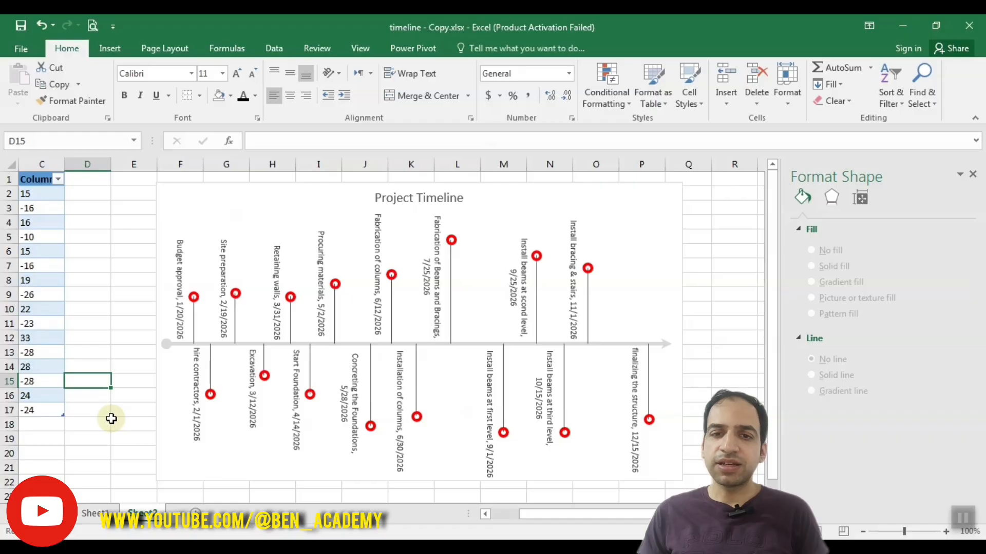
key("ctrl+z")
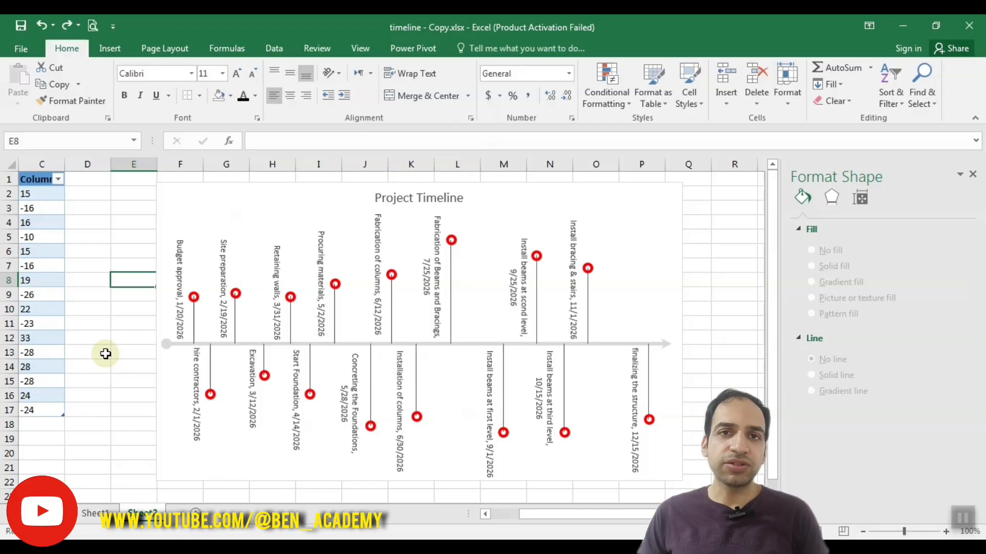
Change the Procuring materials date in the milestone table to 5/15/2026
left_click_drag(551, 519, 489, 513)
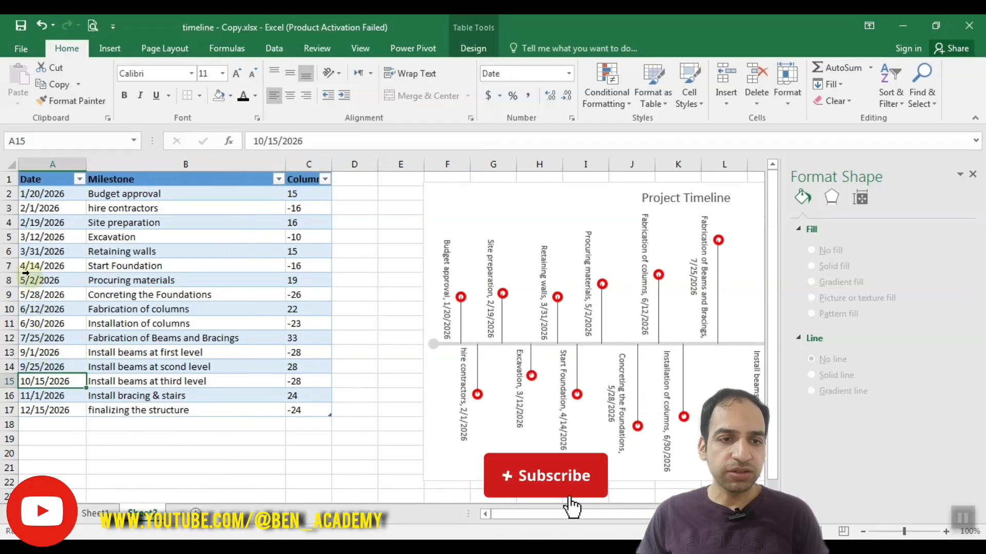
left_click(29, 280)
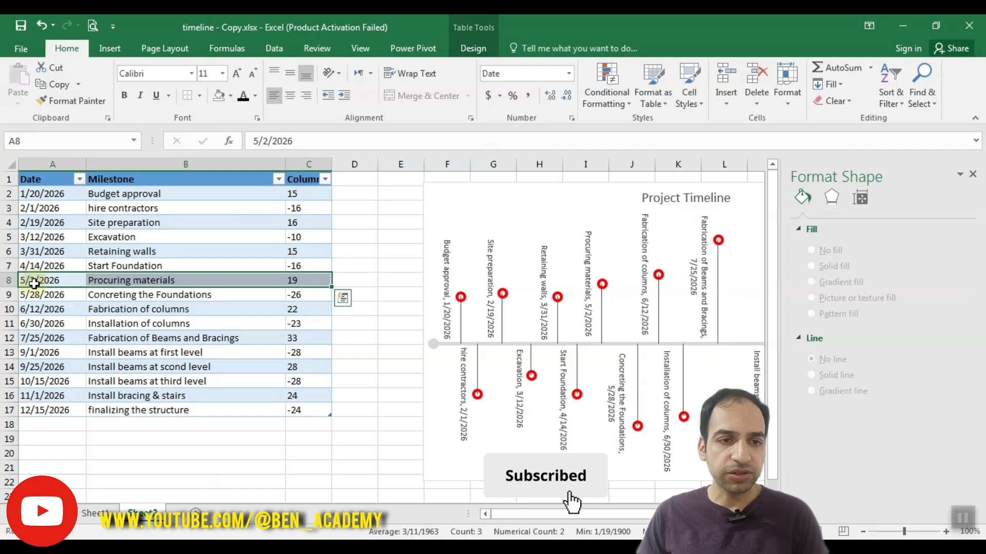
double_click(34, 281)
key("BackSpace")
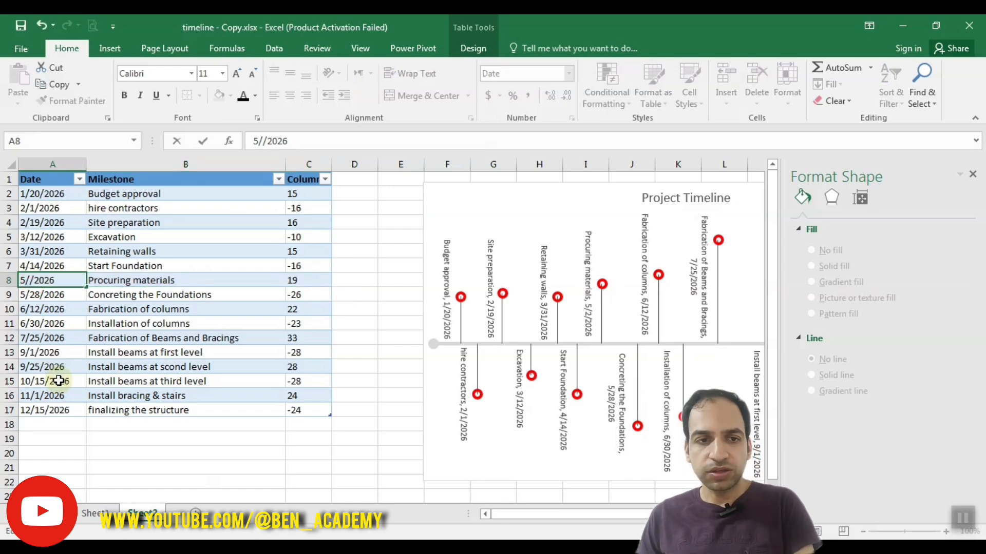
type("15")
key("Return")
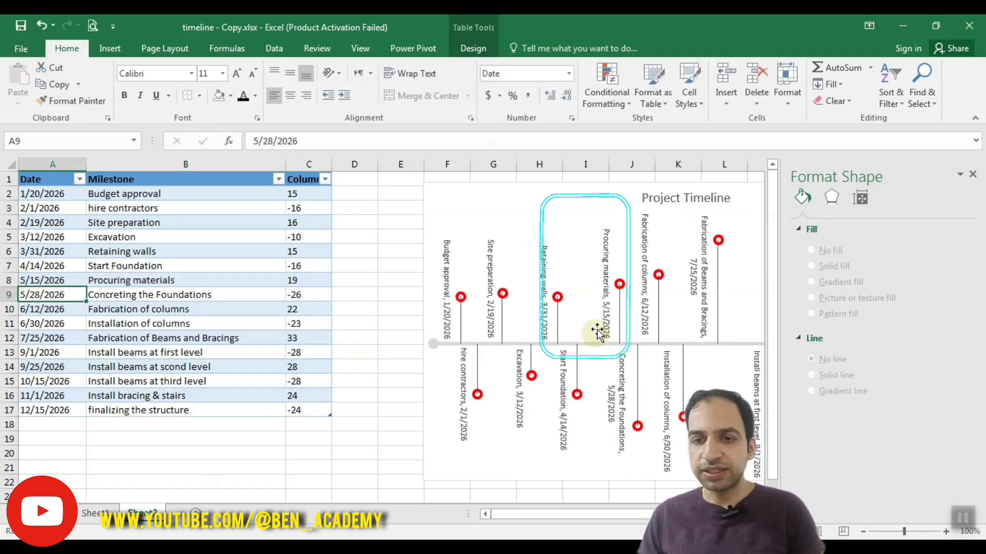